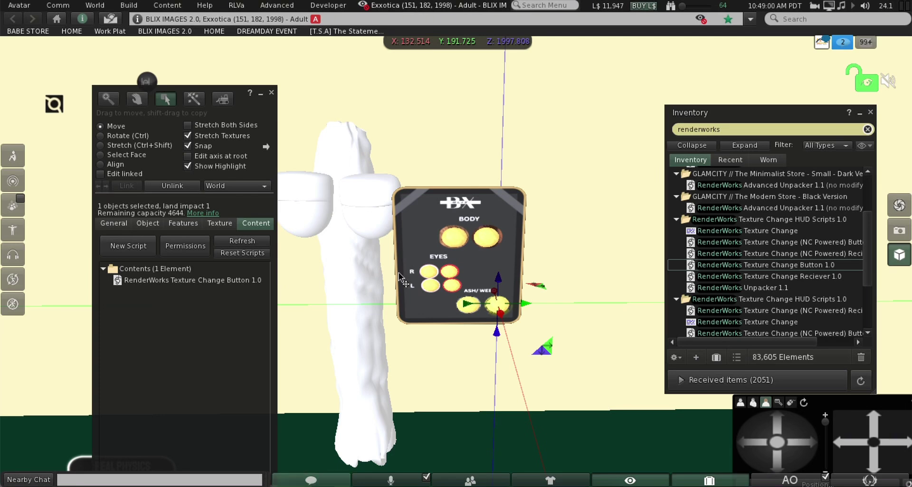
# Step: Focus on the plush and, with Edit linked enabled, select its link 7
pyautogui.scroll(2, 464, 228)
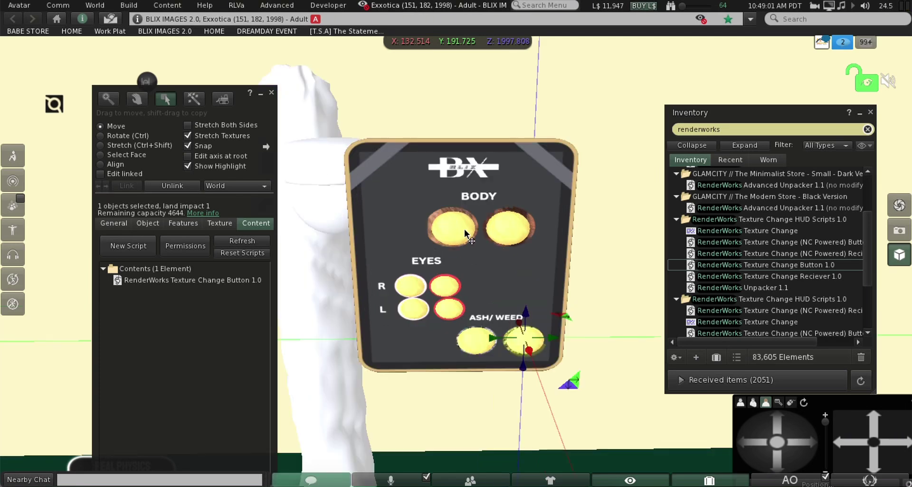
pyautogui.click(314, 313)
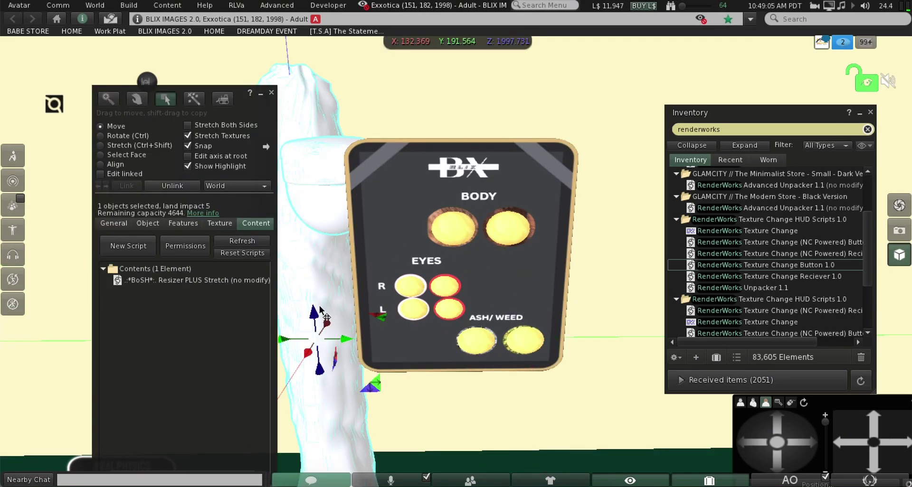
pyautogui.keyDown('alt'); pyautogui.click(315, 275); pyautogui.keyUp('alt')
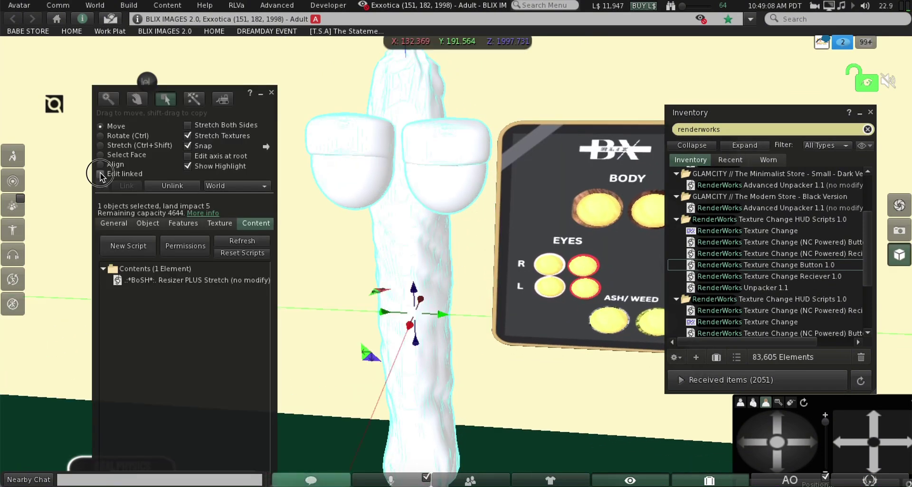
pyautogui.click(101, 174)
pyautogui.click(416, 253)
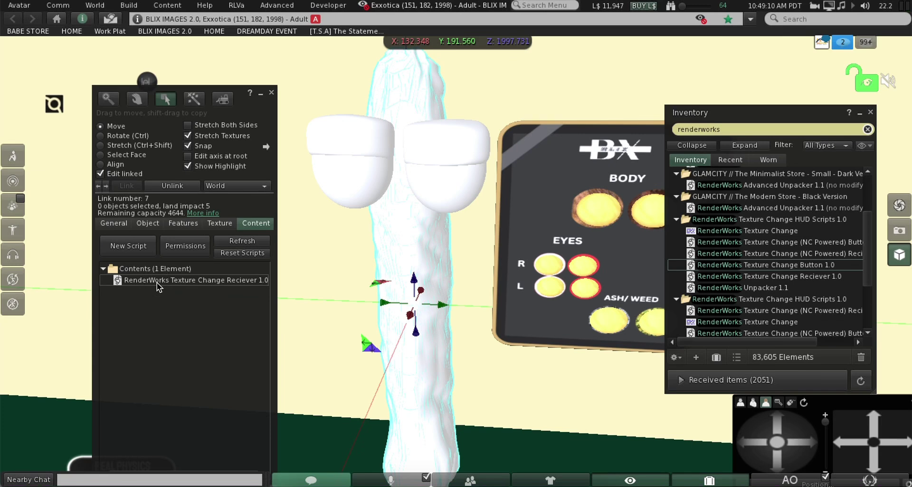
# Step: Review link 7's receiver script on channel -4000001, then select the HUD's BODY button
pyautogui.doubleClick(157, 281)
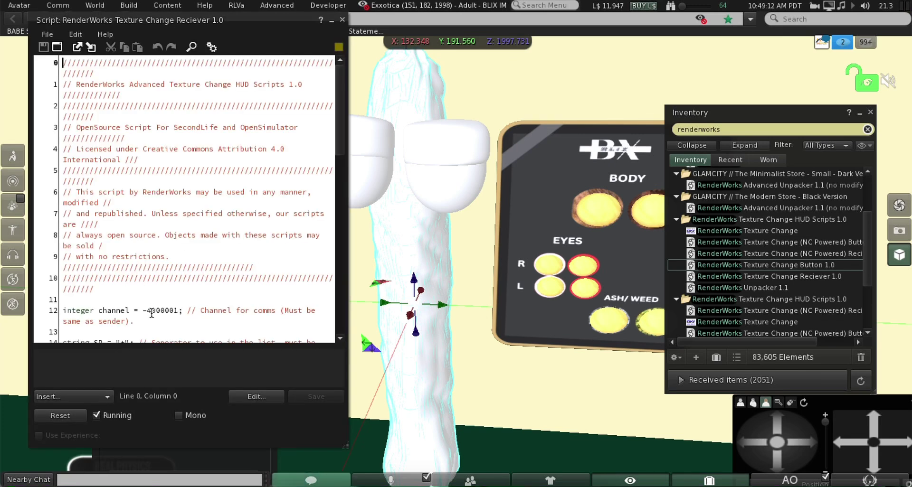
pyautogui.click(342, 19)
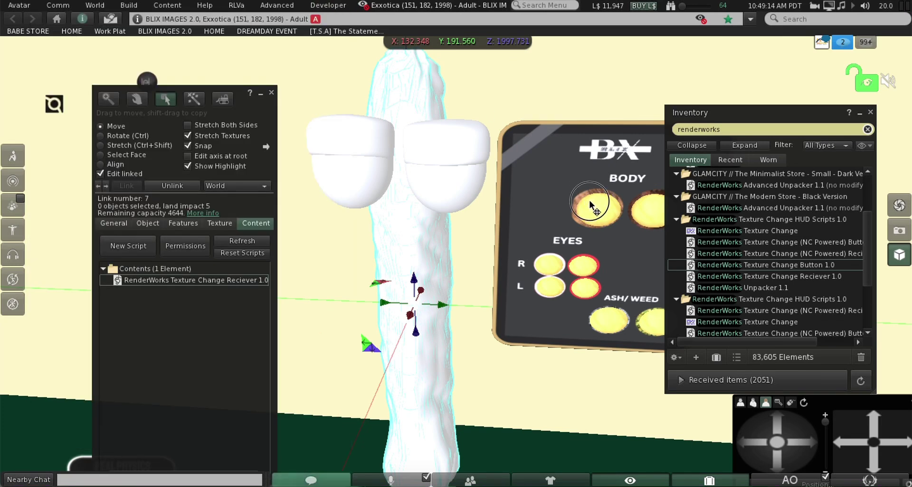
pyautogui.click(591, 206)
pyautogui.click(592, 207)
# Step: Change the BODY button script's channel on line 12 to -4000001
pyautogui.doubleClick(247, 278)
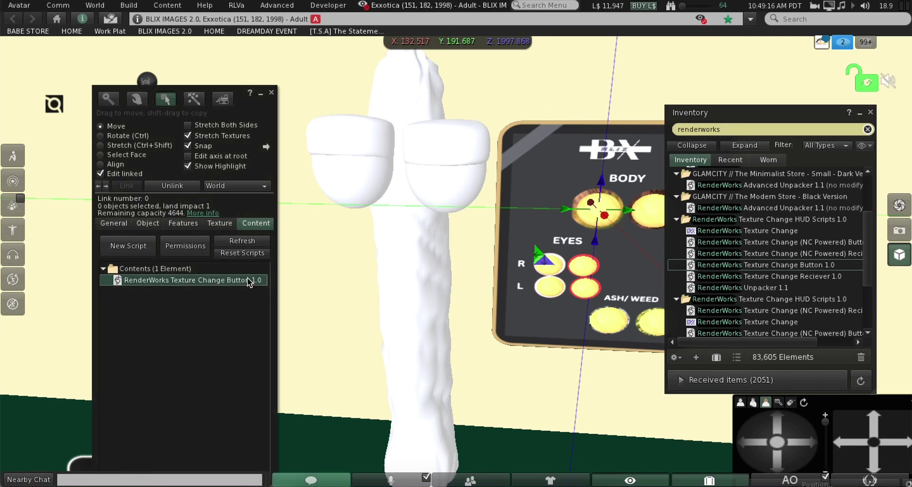
pyautogui.click(151, 310)
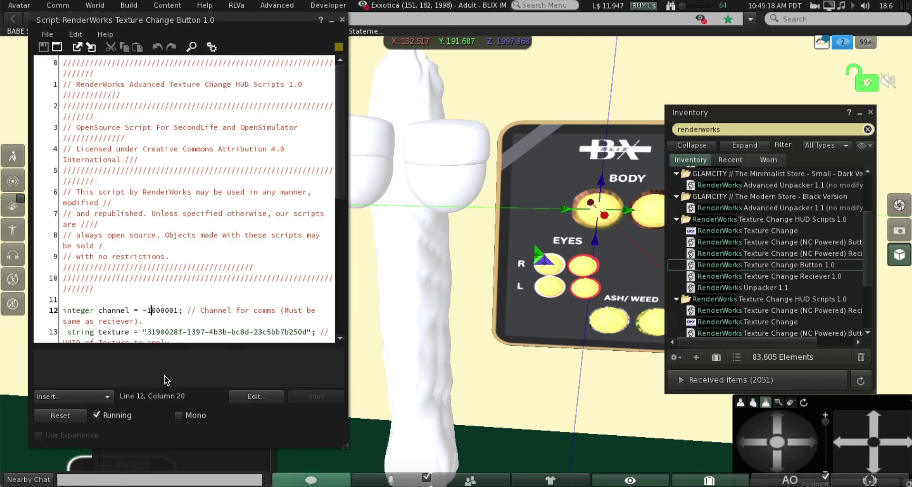
pyautogui.press('BackSpace')
pyautogui.write('4')
pyautogui.moveTo(600, 183)
pyautogui.mouseDown()
pyautogui.moveTo(603, 142)
pyautogui.moveTo(599, 185)
pyautogui.mouseUp()
pyautogui.hotkey('ctrl', 'b')
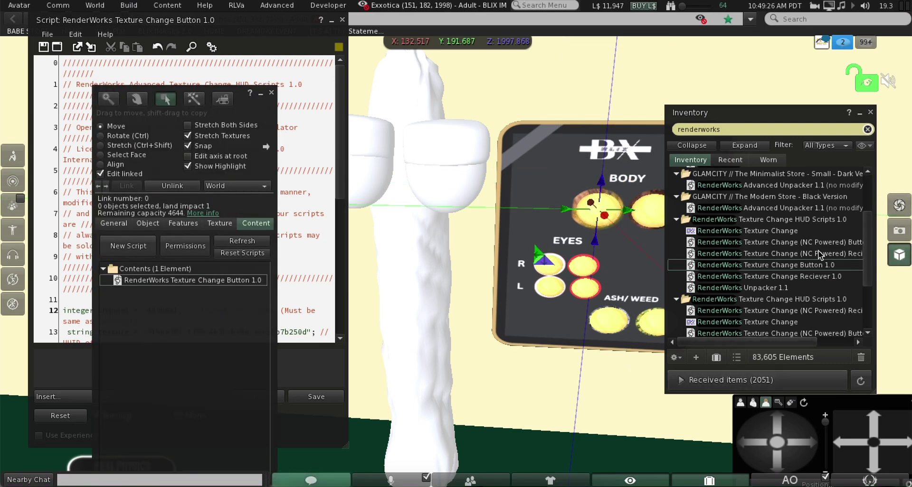
# Step: Clear the inventory filter and preview the Body-Color texture from the Textures folder
pyautogui.click(867, 130)
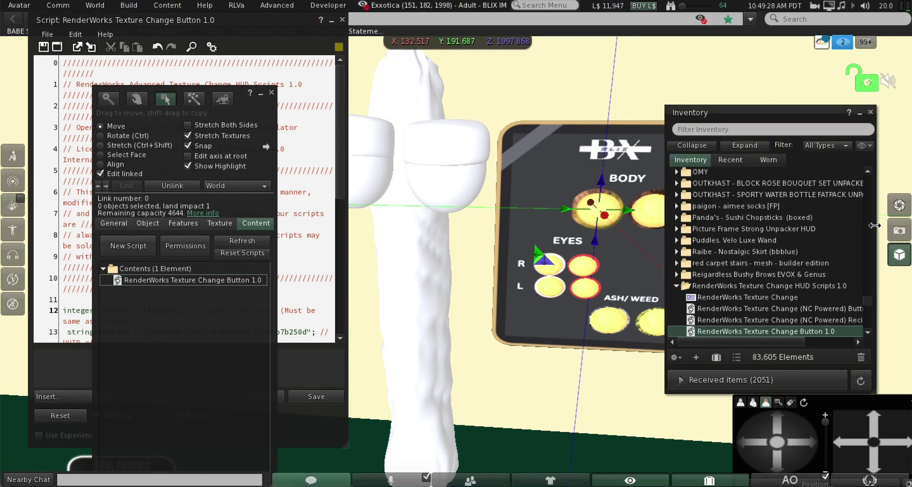
pyautogui.moveTo(871, 298); pyautogui.dragTo(874, 142)
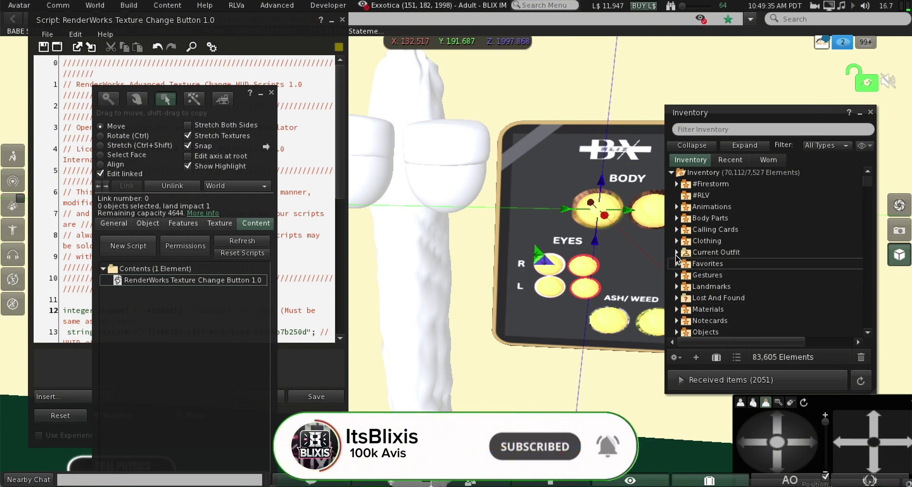
pyautogui.scroll(-3, 679, 313)
pyautogui.click(676, 319)
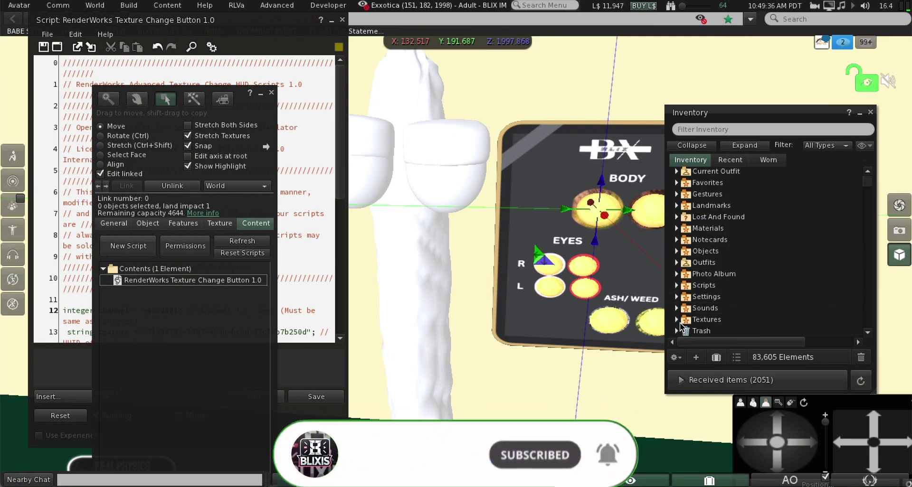
pyautogui.scroll(-3, 737, 319)
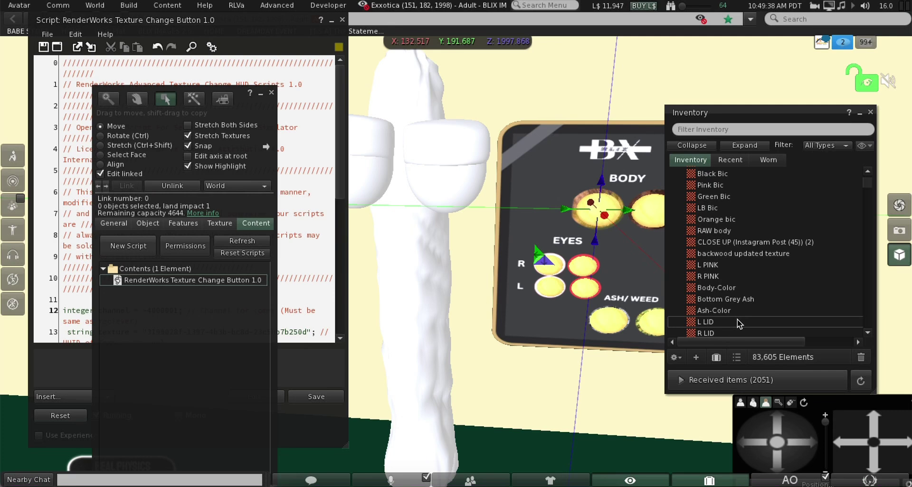
pyautogui.scroll(-2, 737, 319)
pyautogui.scroll(2, 737, 319)
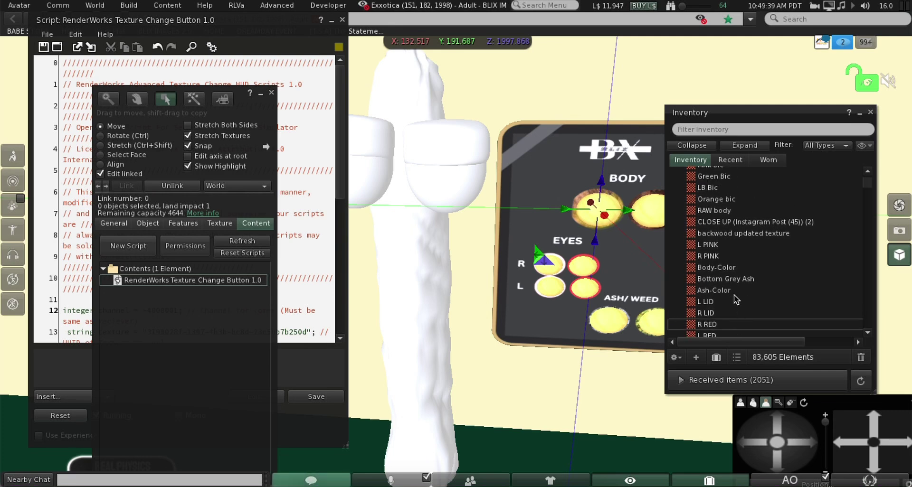
pyautogui.doubleClick(723, 267)
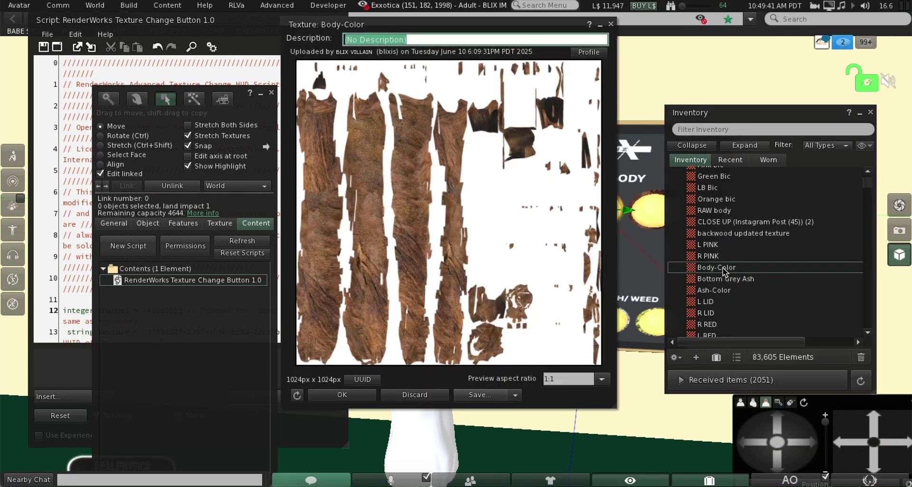
# Step: Copy the Body-Color texture UUID and paste it over the old UUID on line 13
pyautogui.click(355, 378)
pyautogui.click(363, 380)
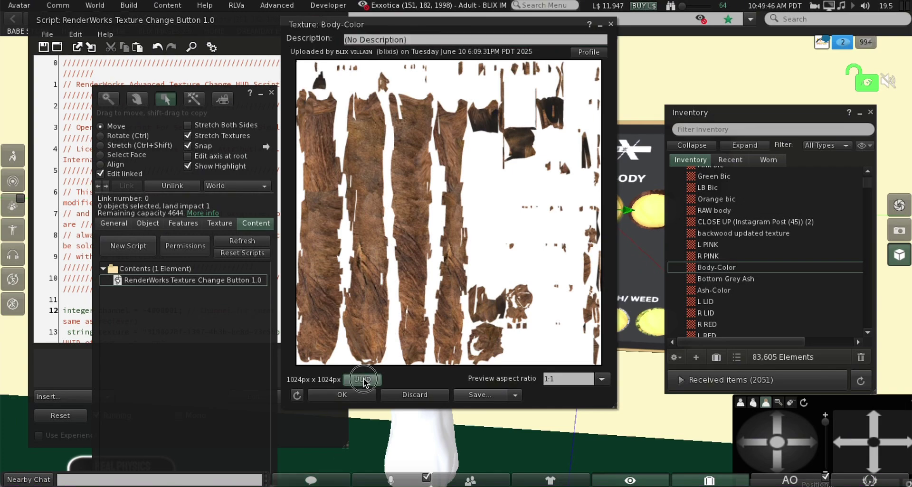
pyautogui.click(342, 395)
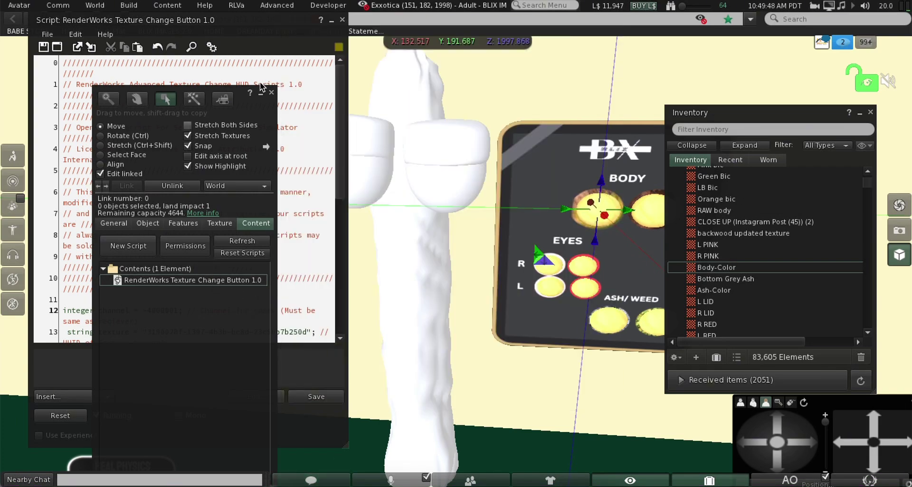
pyautogui.moveTo(263, 99); pyautogui.dragTo(458, 360)
pyautogui.scroll(-2, 287, 303)
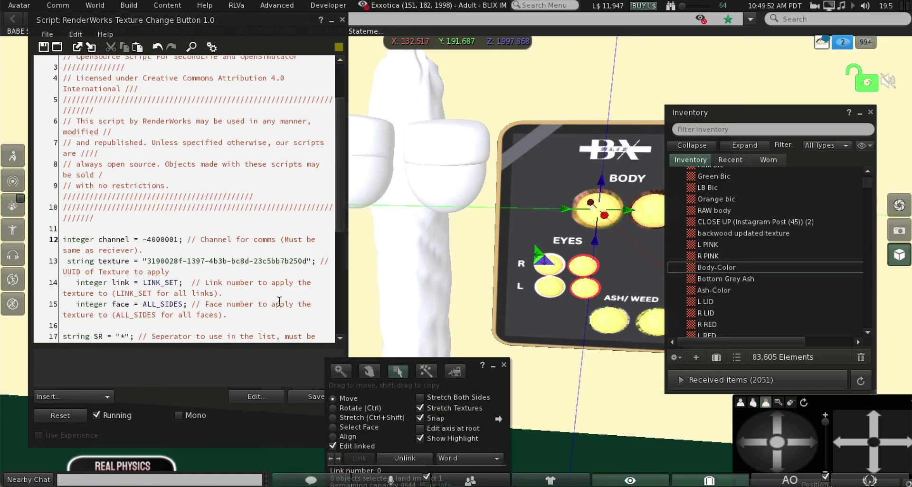
pyautogui.moveTo(147, 261); pyautogui.dragTo(307, 262)
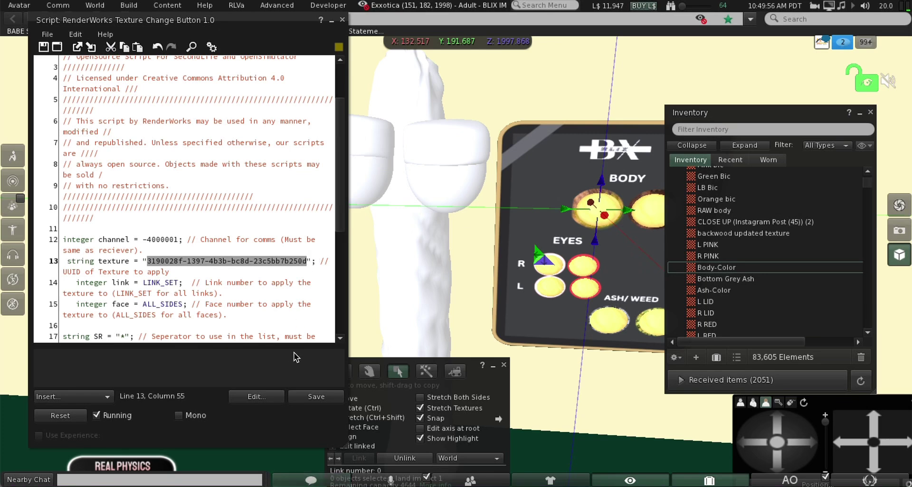
pyautogui.write('f1d97c64-1cfa-3c6c-c154-4eeb4212166a')
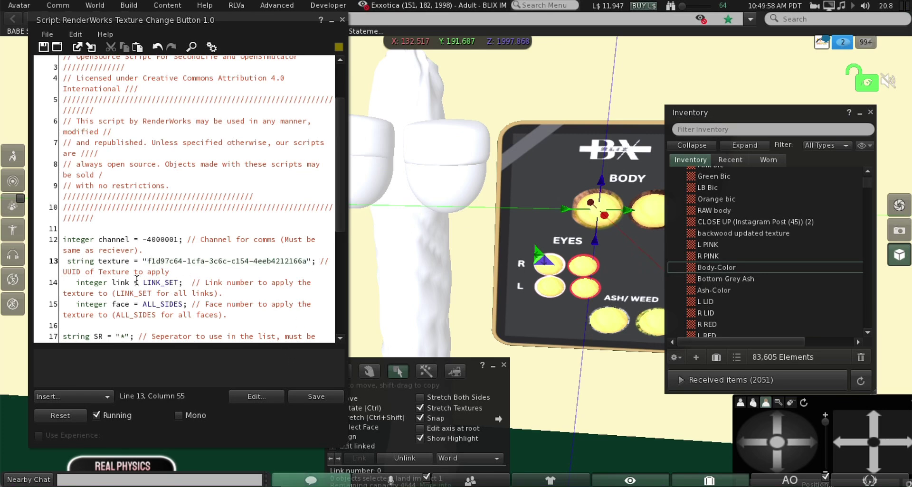
# Step: Replace LINK_SET on line 14 with 7, save the script and close the editor
pyautogui.moveTo(153, 21); pyautogui.dragTo(121, 37)
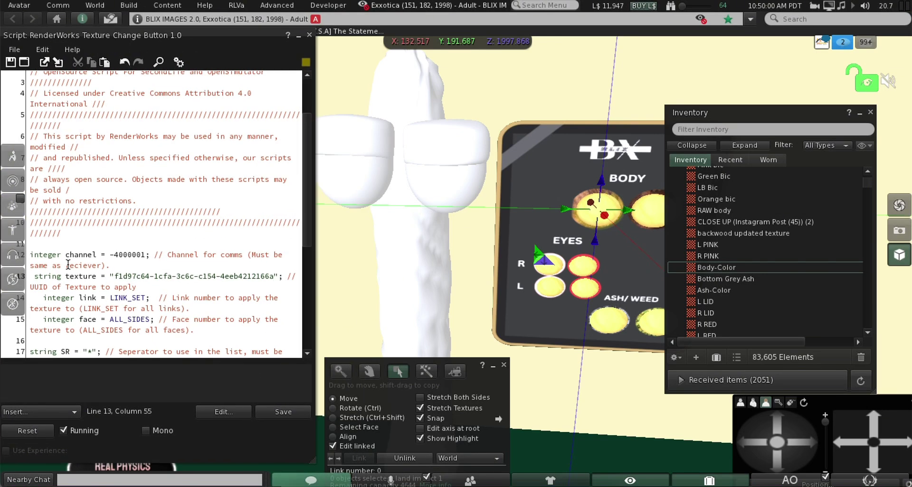
pyautogui.click(409, 241)
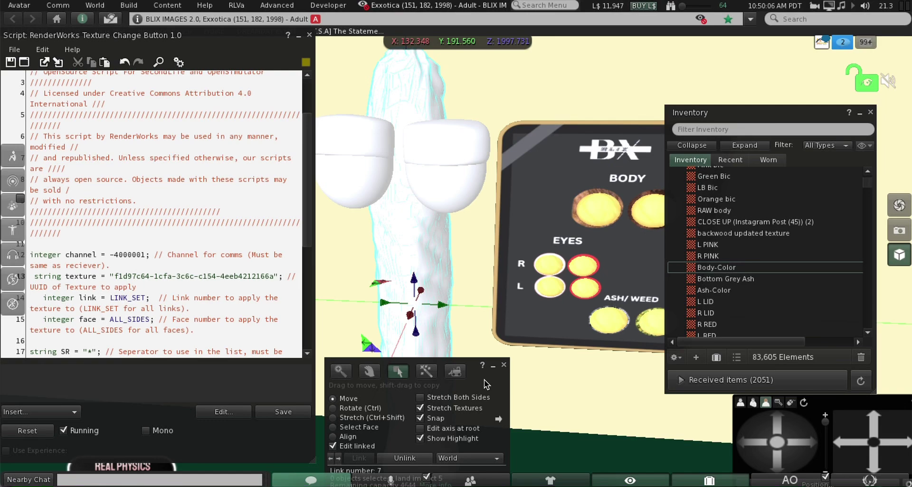
pyautogui.moveTo(484, 380); pyautogui.dragTo(483, 312)
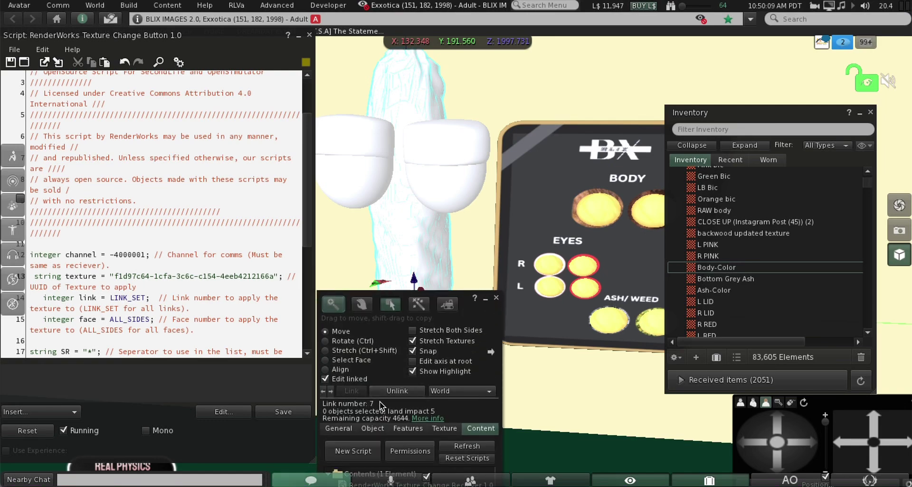
pyautogui.doubleClick(138, 298)
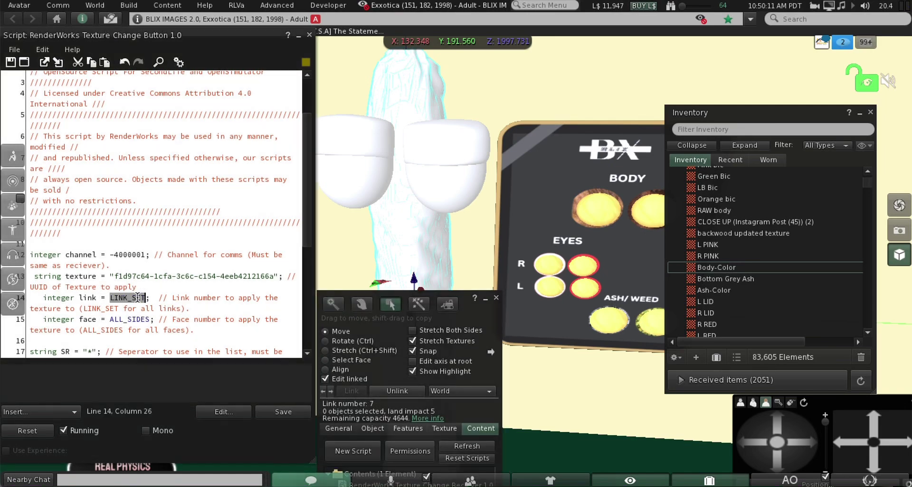
pyautogui.write('7')
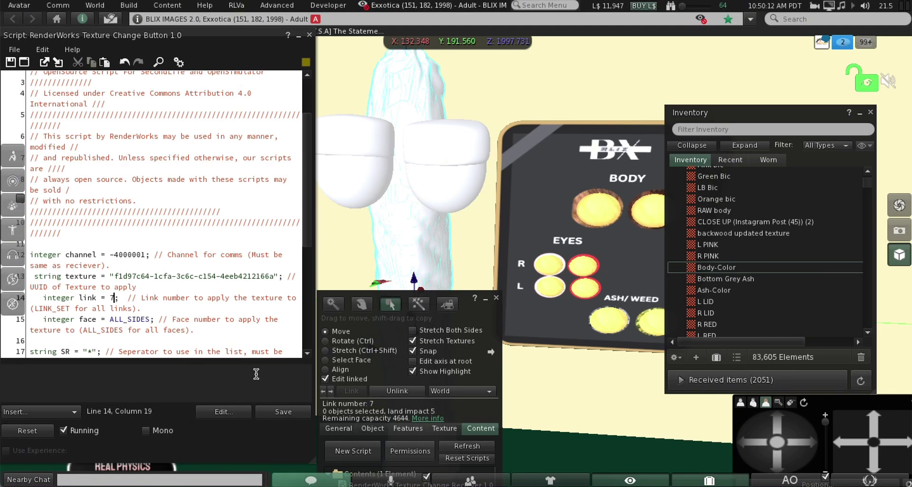
pyautogui.click(276, 412)
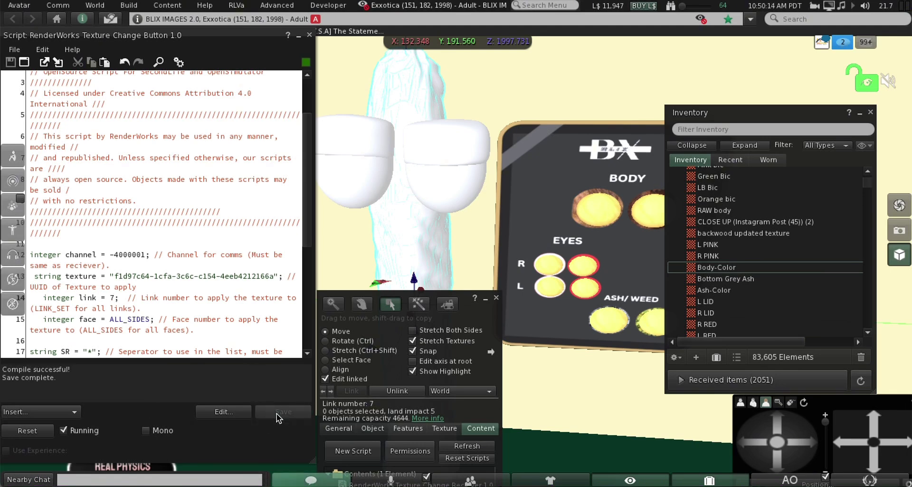
pyautogui.click(310, 35)
# Step: Test the BODY button on the plush, then return the HUD to editing
pyautogui.click(496, 298)
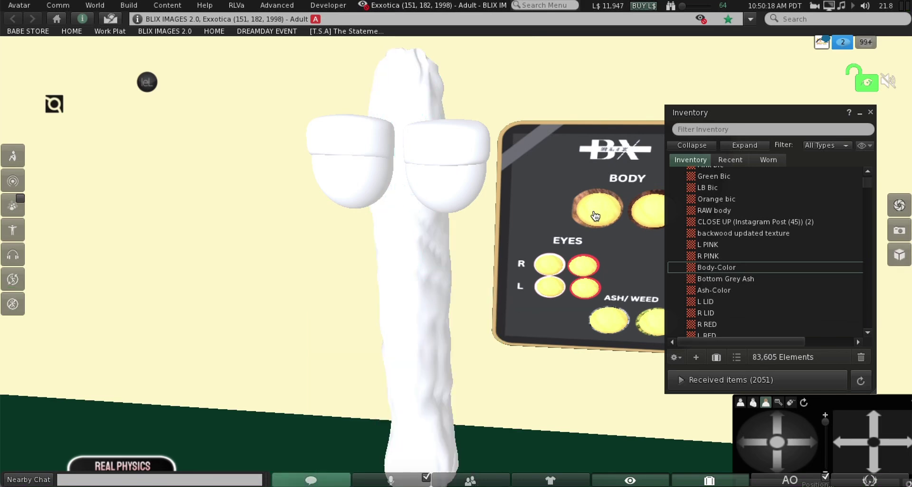
pyautogui.click(595, 214)
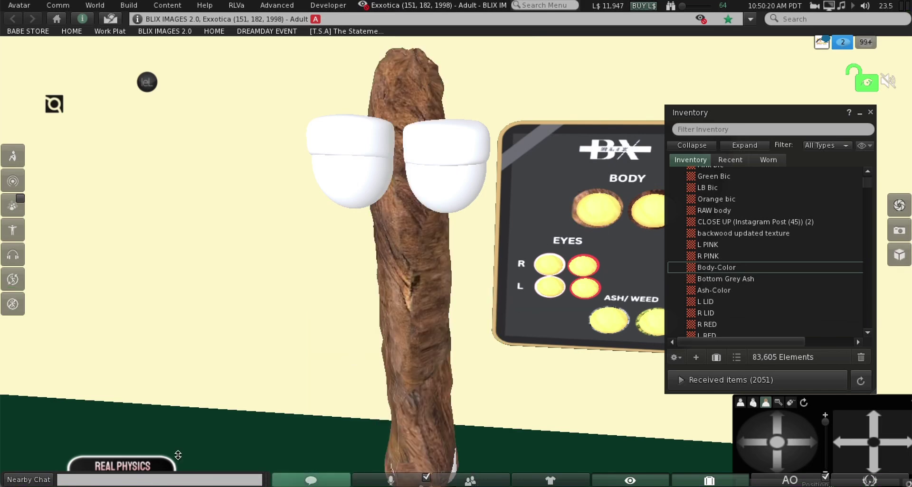
pyautogui.rightClick(647, 217)
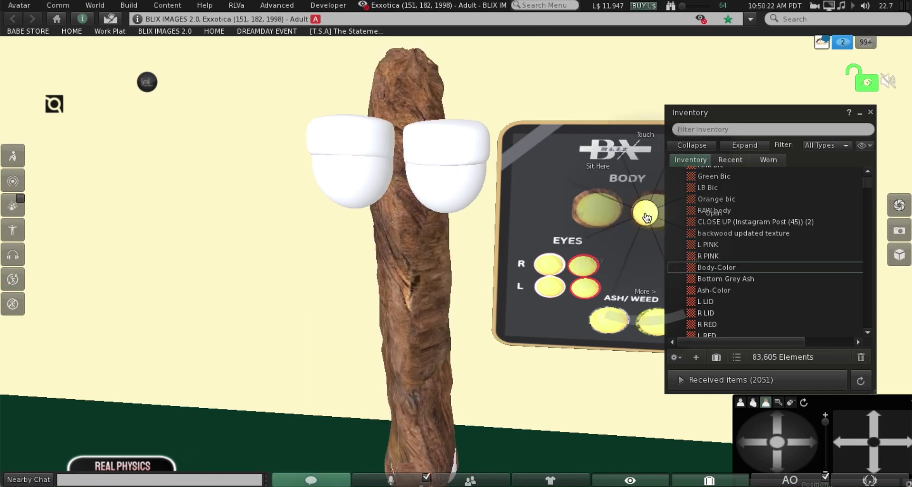
pyautogui.click(666, 235)
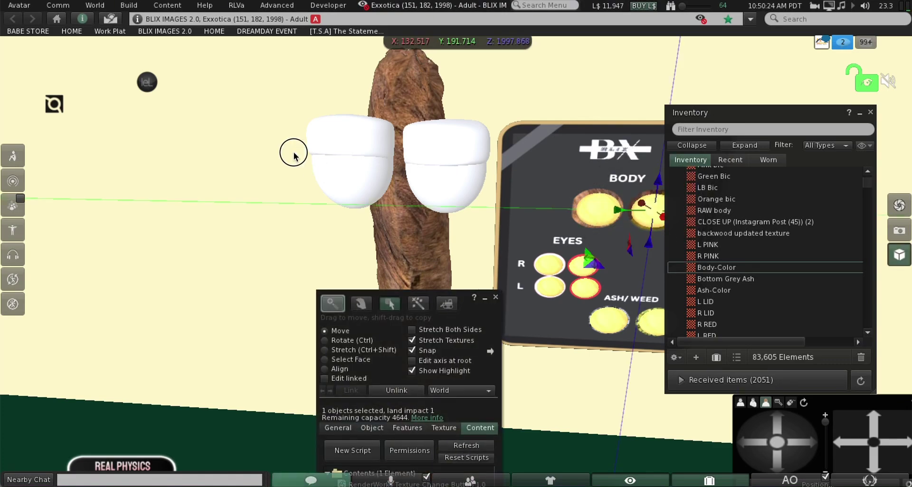
# Step: Set the second BODY button script's channel to -4000001 and preview the backwood updated texture
pyautogui.click(164, 253)
pyautogui.doubleClick(164, 254)
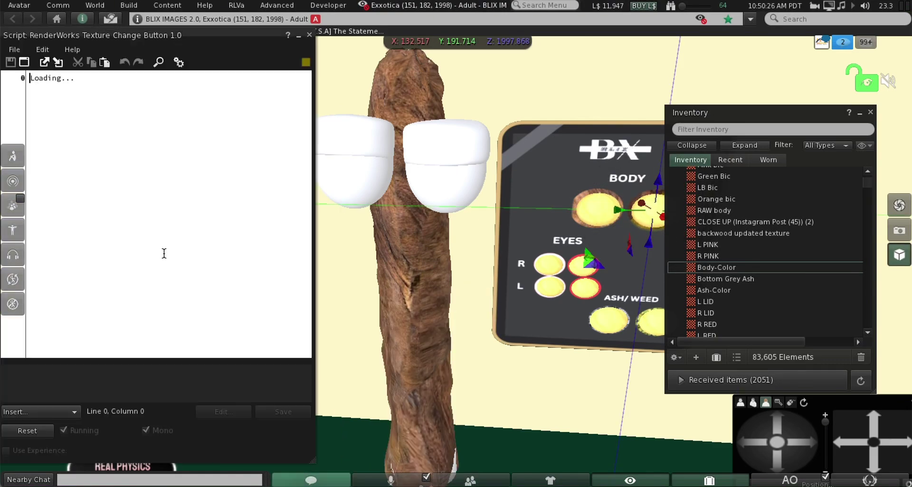
pyautogui.scroll(-2, 143, 271)
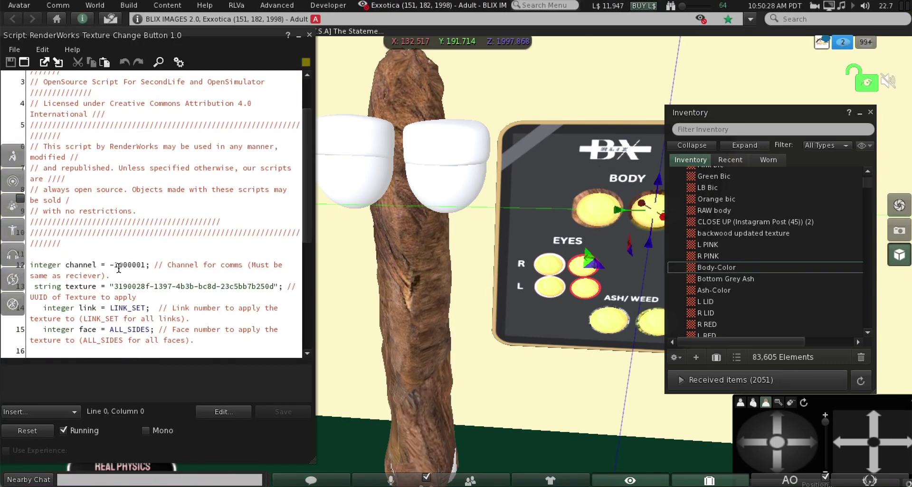
pyautogui.click(119, 265)
pyautogui.press('BackSpace')
pyautogui.write('4')
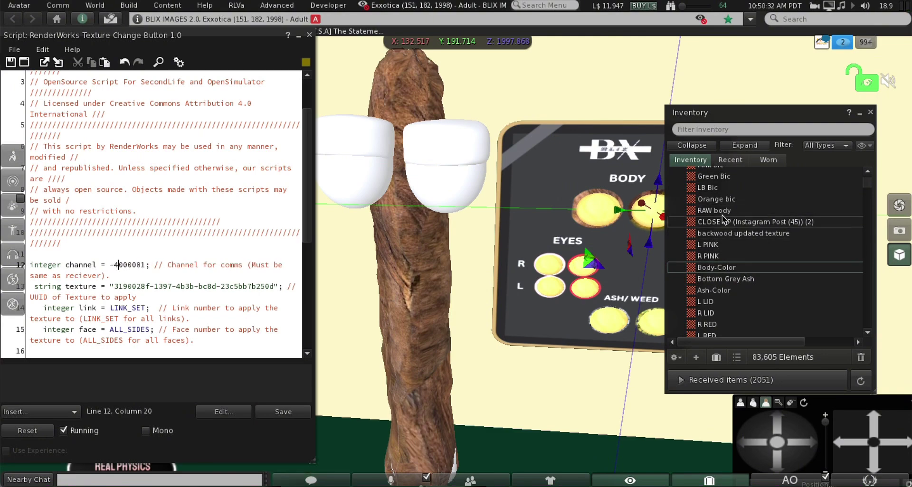
pyautogui.doubleClick(720, 233)
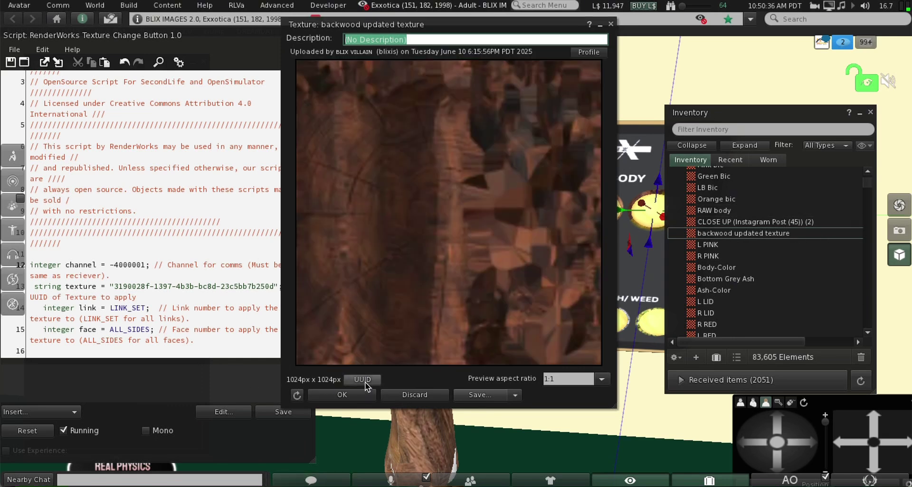
# Step: Paste the backwood updated texture's UUID into the script, set link 7, and save
pyautogui.click(365, 382)
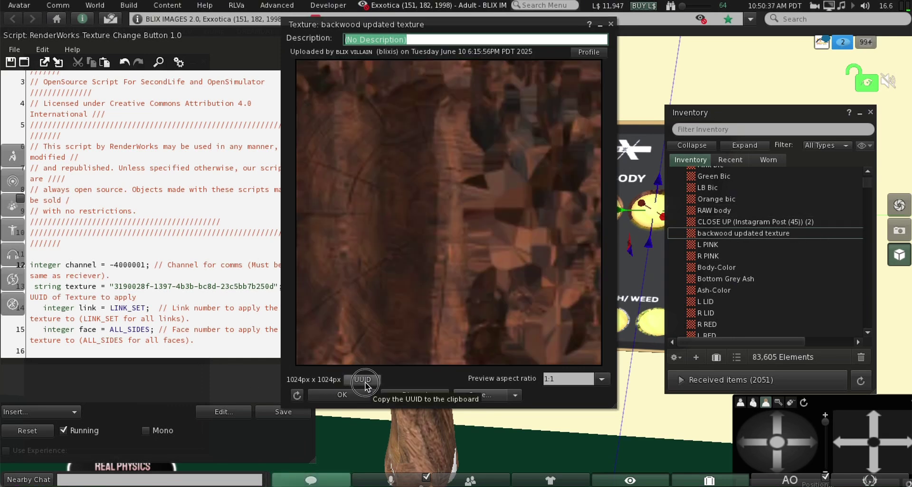
pyautogui.click(344, 396)
pyautogui.moveTo(114, 287); pyautogui.dragTo(275, 291)
pyautogui.write('0d532a4d-6748-6a67-0965-bbb7334bcc02')
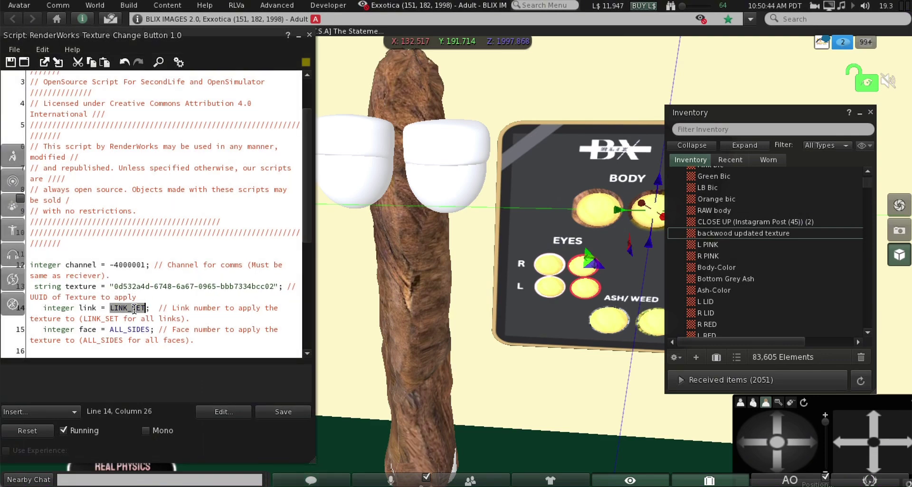
pyautogui.write('7')
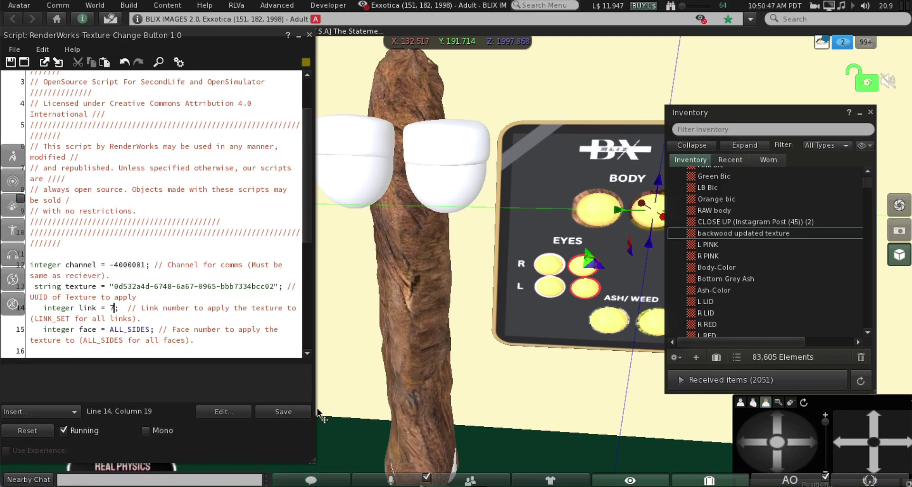
pyautogui.click(291, 412)
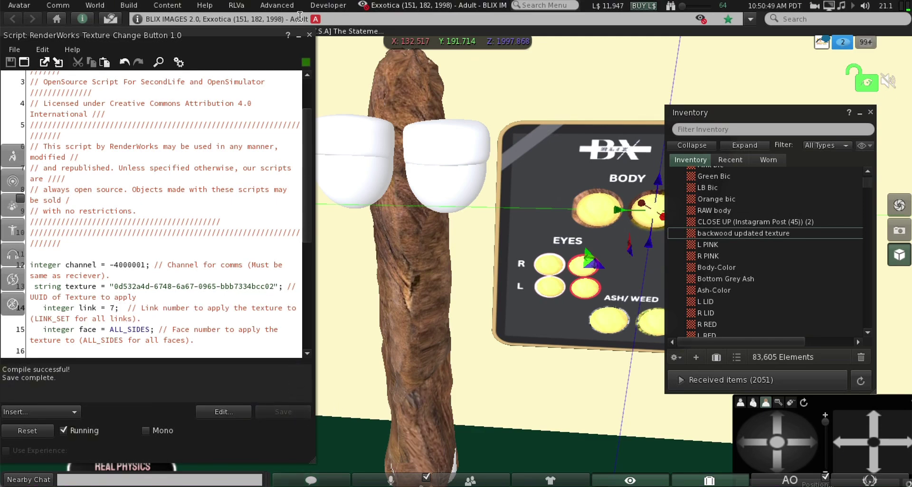
pyautogui.click(309, 36)
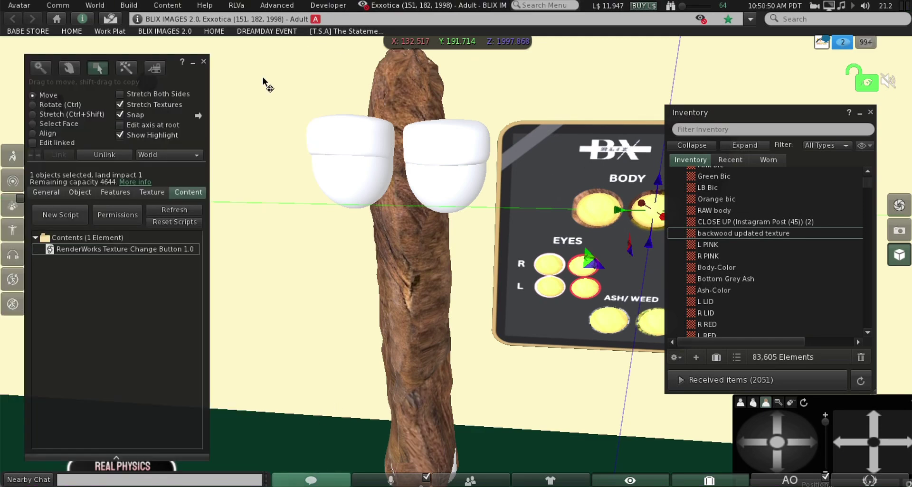
# Step: Close the build tools and test both BODY buttons on the HUD
pyautogui.click(203, 61)
pyautogui.click(601, 216)
pyautogui.click(649, 215)
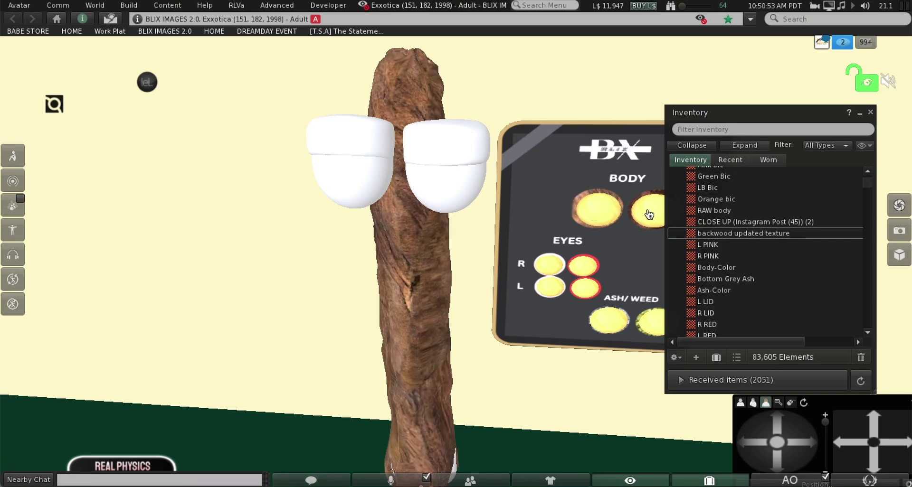
# Step: Edit the R eye button and select the plush object
pyautogui.rightClick(542, 269)
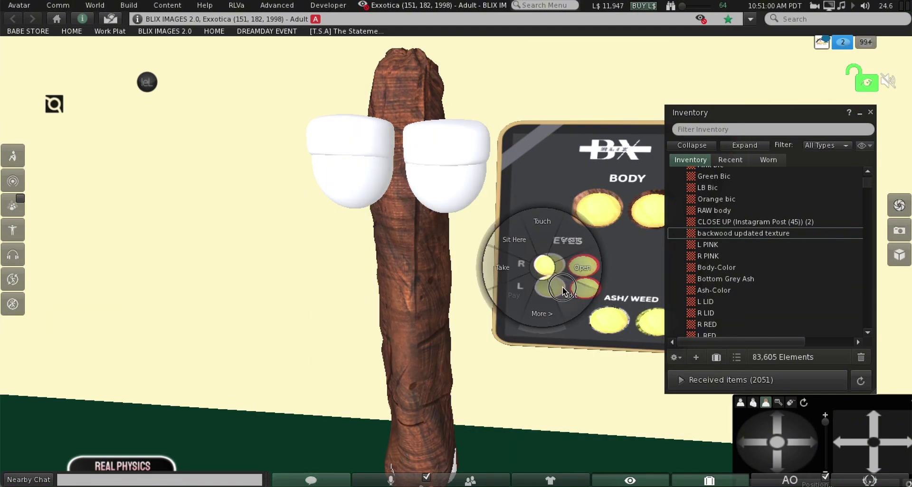
pyautogui.click(563, 287)
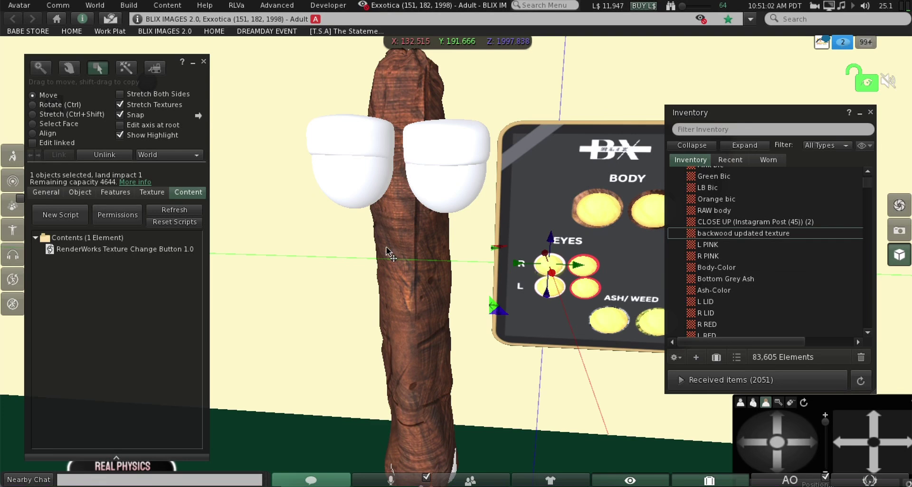
pyautogui.click(349, 189)
# Step: With Edit linked on, select the left eye cup and review its receiver script on channel -2000001
pyautogui.click(32, 142)
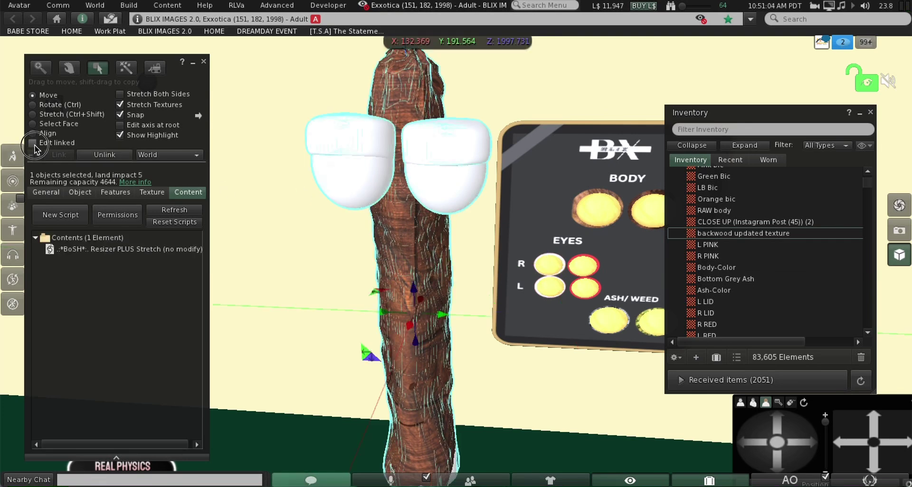
pyautogui.click(356, 192)
pyautogui.click(355, 190)
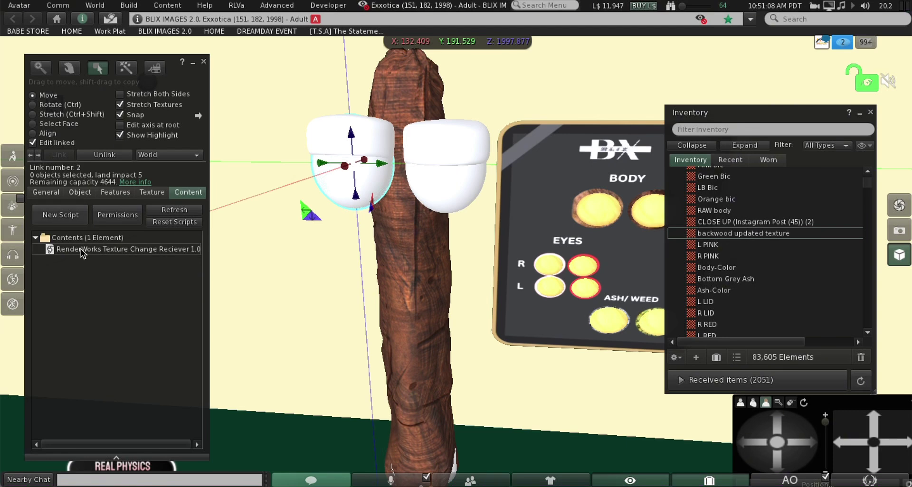
pyautogui.doubleClick(80, 250)
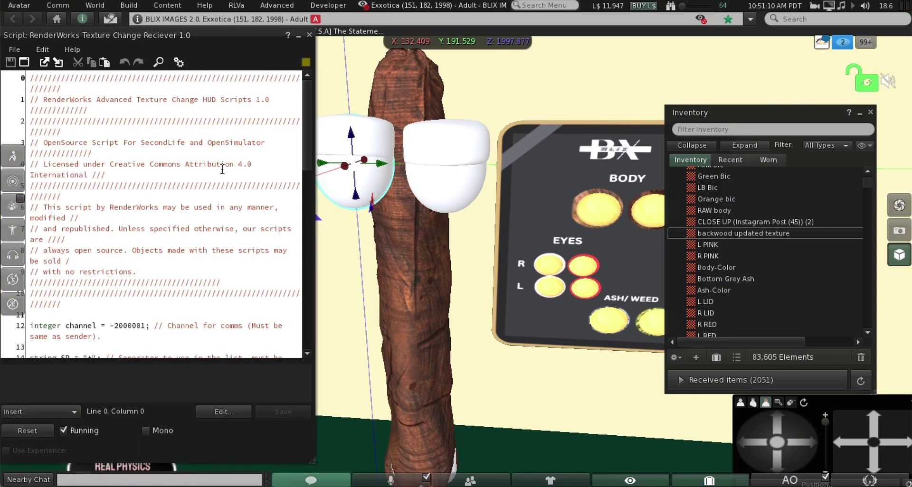
pyautogui.click(310, 35)
# Step: Open the R eye button's script and change its channel to -2000001
pyautogui.click(543, 266)
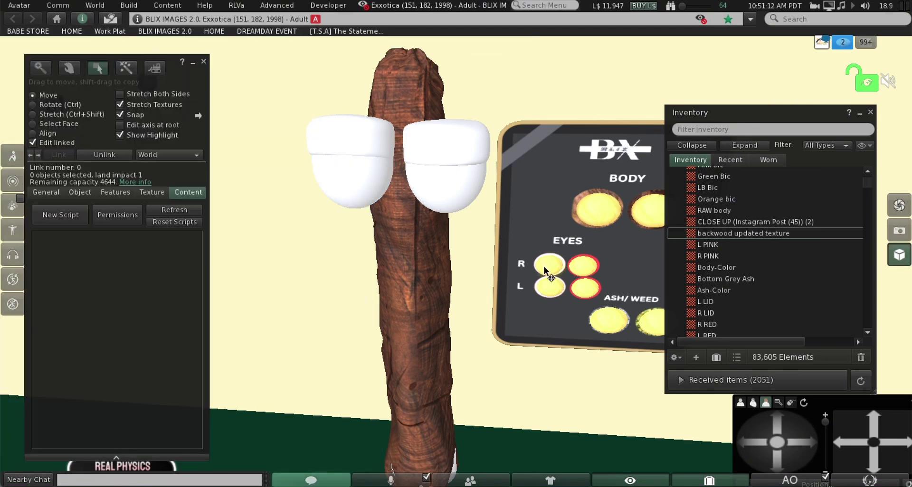
pyautogui.doubleClick(80, 250)
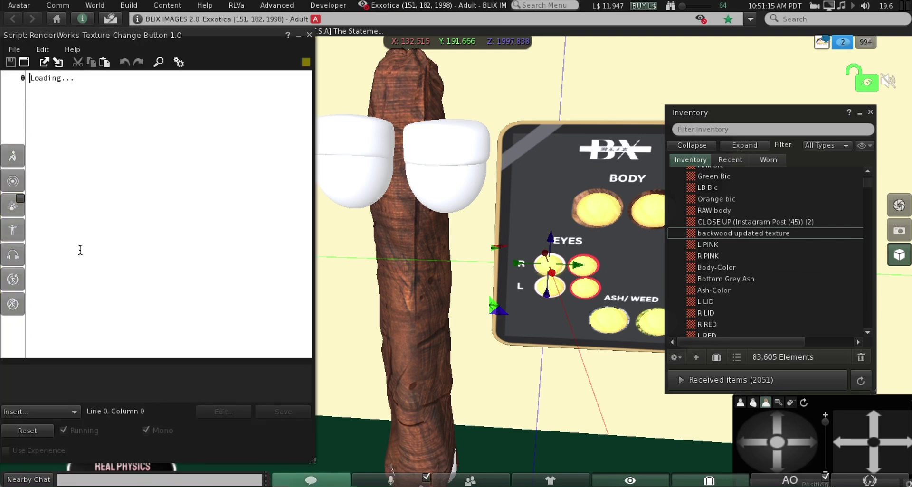
pyautogui.press('BackSpace')
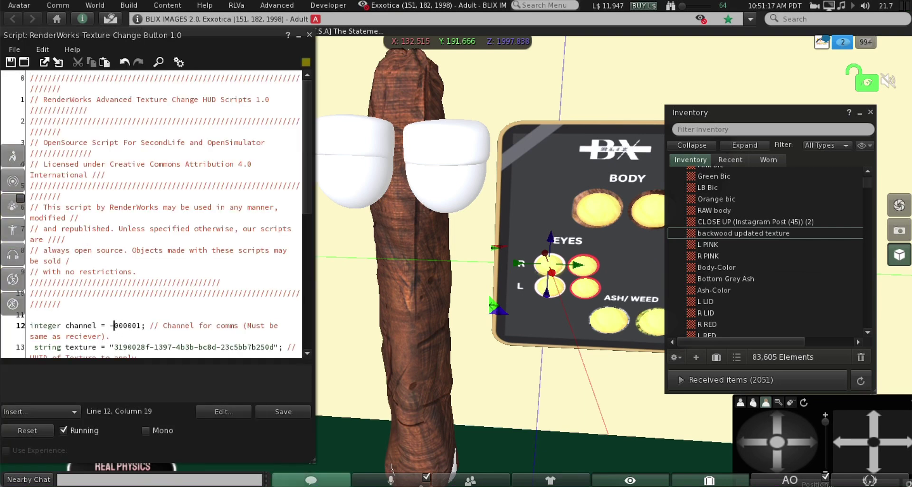
pyautogui.scroll(-2, 708, 299)
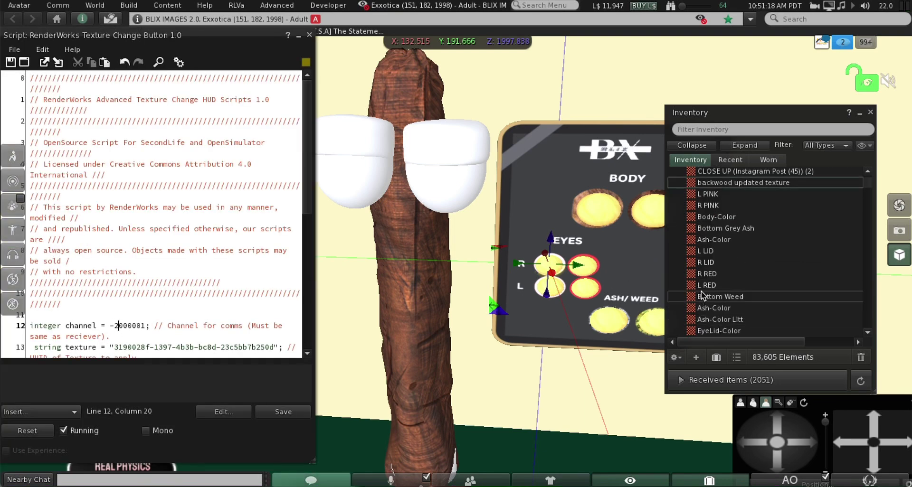
# Step: Paste the R PINK texture's UUID over the script's old texture UUID
pyautogui.doubleClick(711, 205)
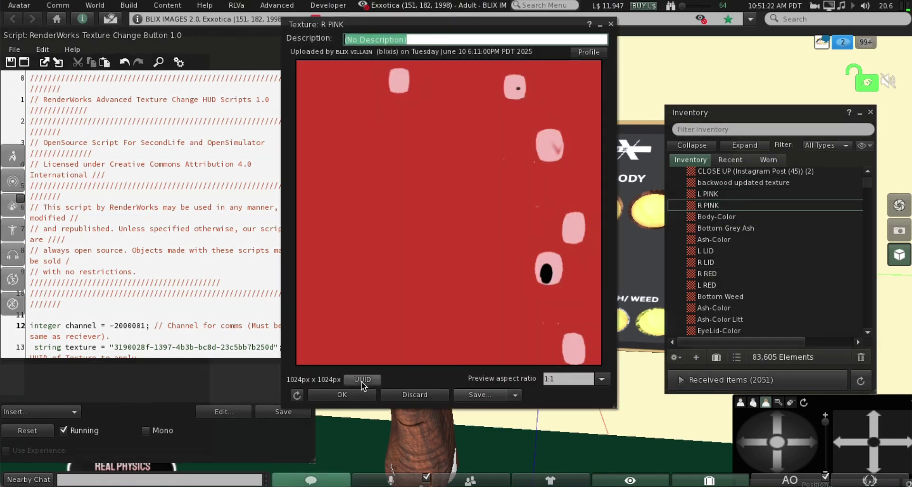
pyautogui.click(360, 381)
pyautogui.click(355, 394)
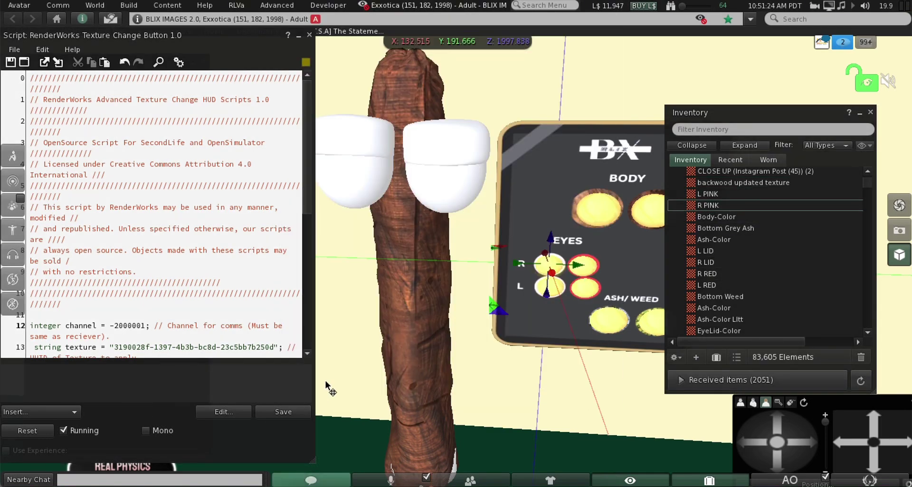
pyautogui.scroll(-2, 102, 329)
pyautogui.moveTo(116, 286); pyautogui.dragTo(273, 290)
pyautogui.write('a0b06991-bbae-ebcf-efa6-6ab16f5338c1')
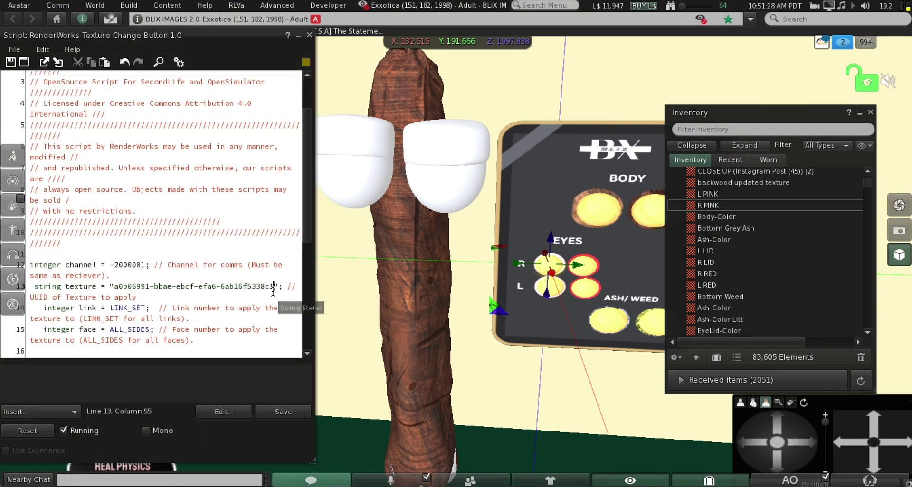
# Step: Confirm the left eye cup is link 2, replace LINK_SET with 2, and save
pyautogui.rightClick(358, 192)
pyautogui.click(375, 209)
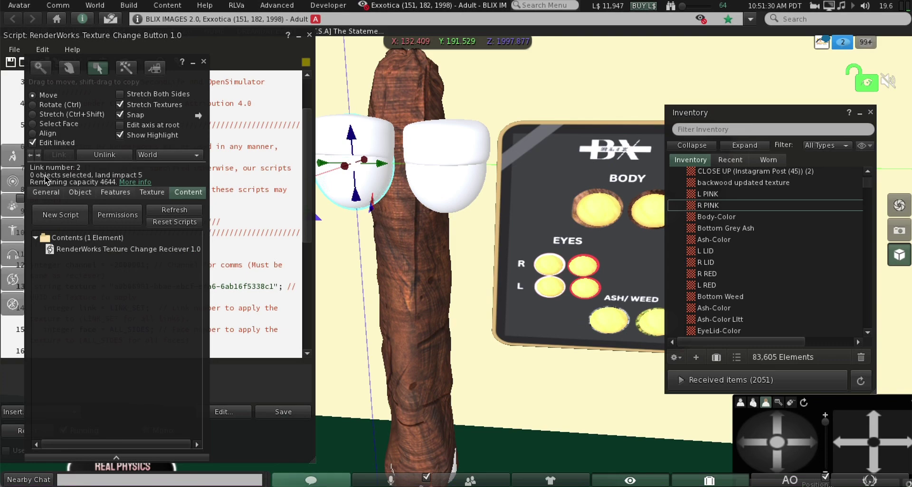
pyautogui.click(281, 315)
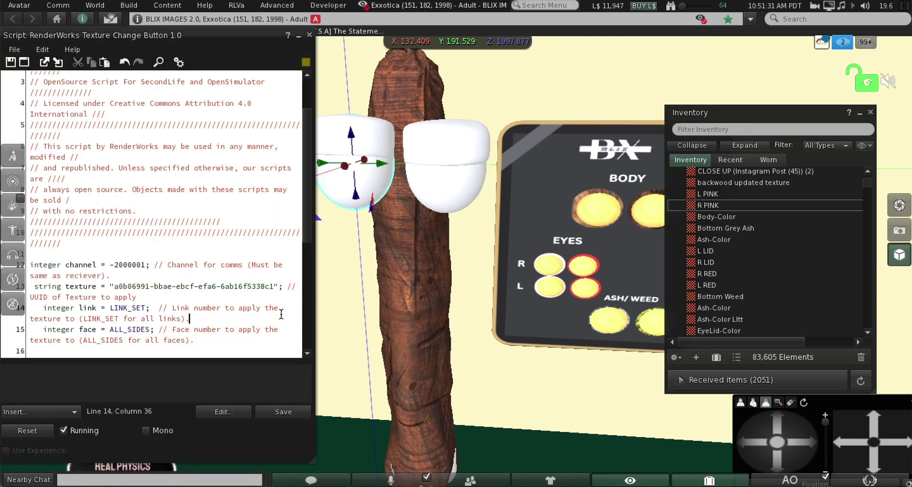
pyautogui.click(131, 307)
pyautogui.write('2')
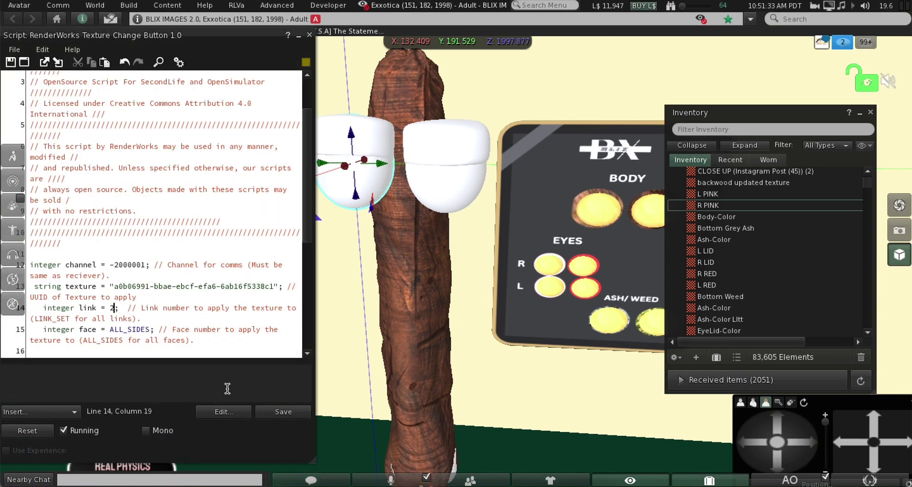
pyautogui.click(265, 411)
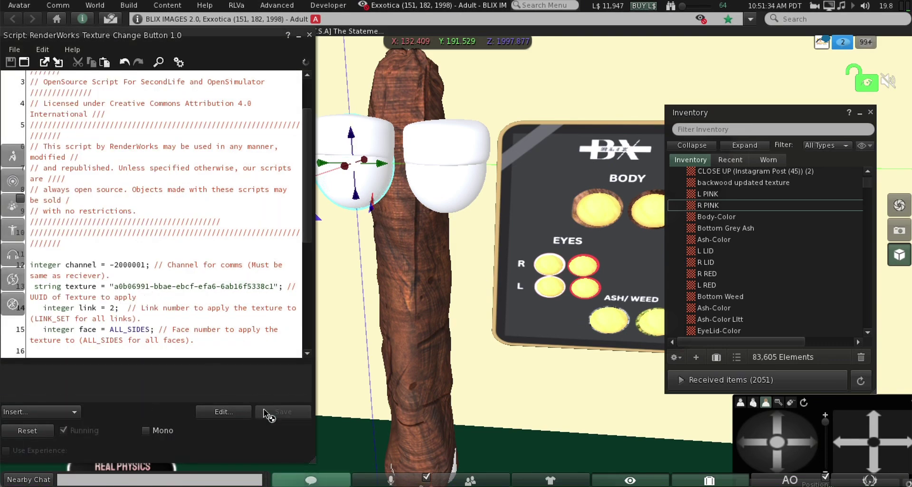
pyautogui.click(309, 34)
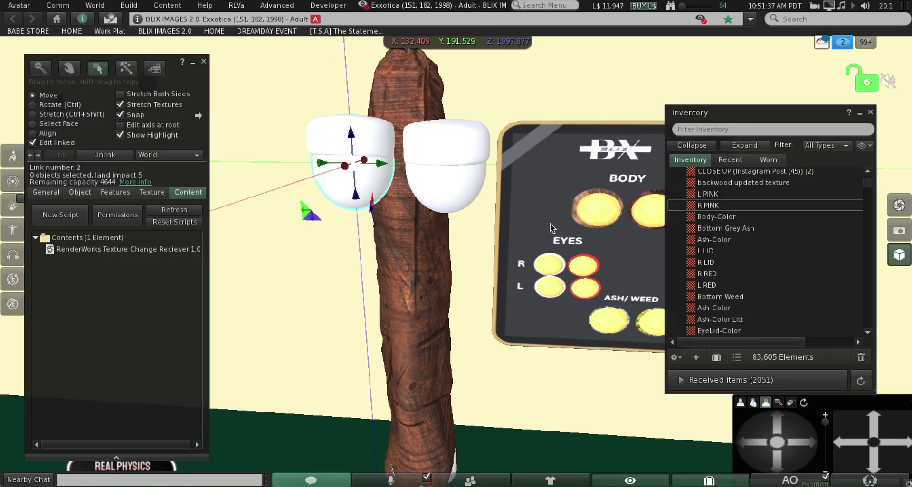
# Step: Open the red-rimmed R eye button's script and fix its channel number
pyautogui.click(585, 265)
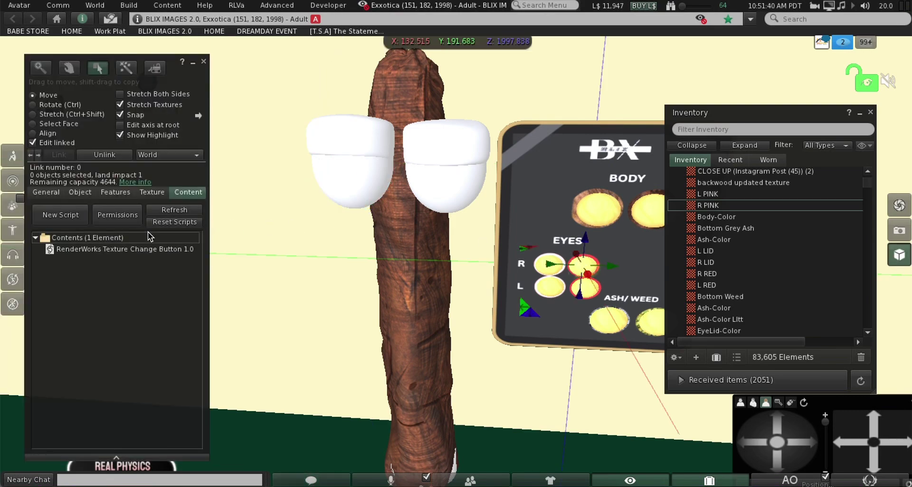
pyautogui.doubleClick(143, 249)
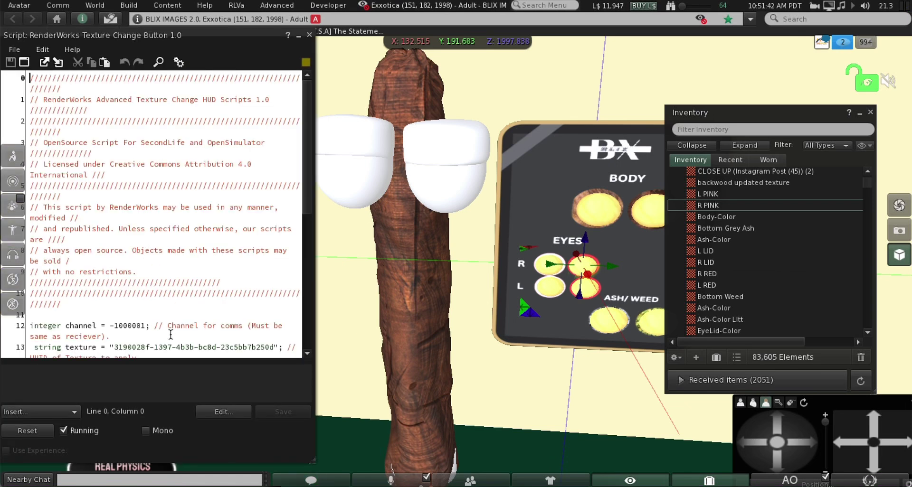
pyautogui.press('BackSpace')
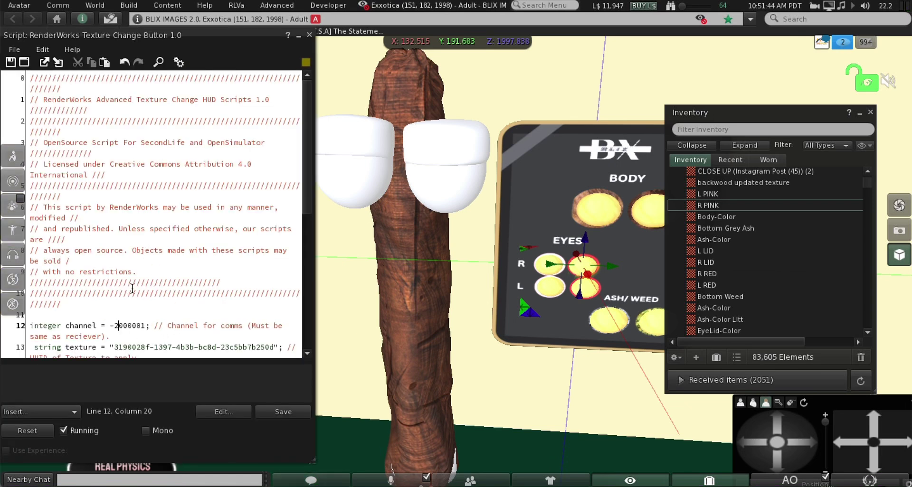
pyautogui.scroll(-3, 132, 288)
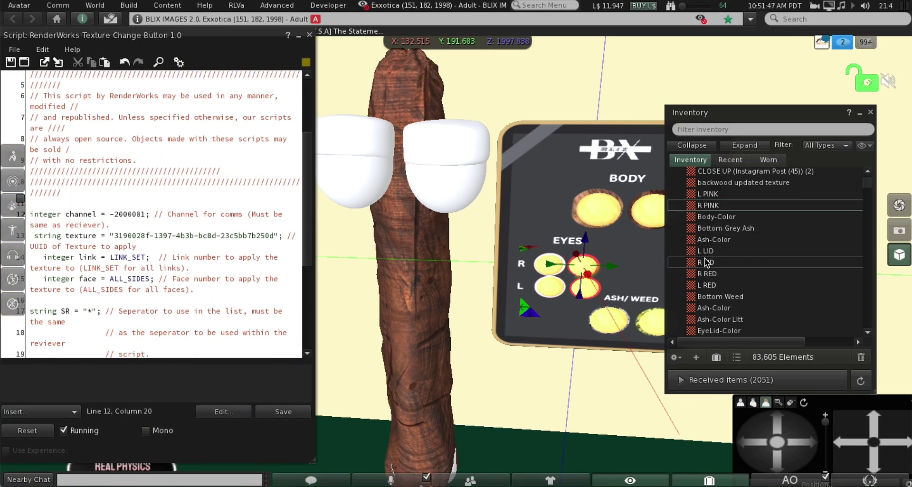
# Step: Replace line 13's texture UUID with R RED's UUID and set the link to 2
pyautogui.doubleClick(707, 274)
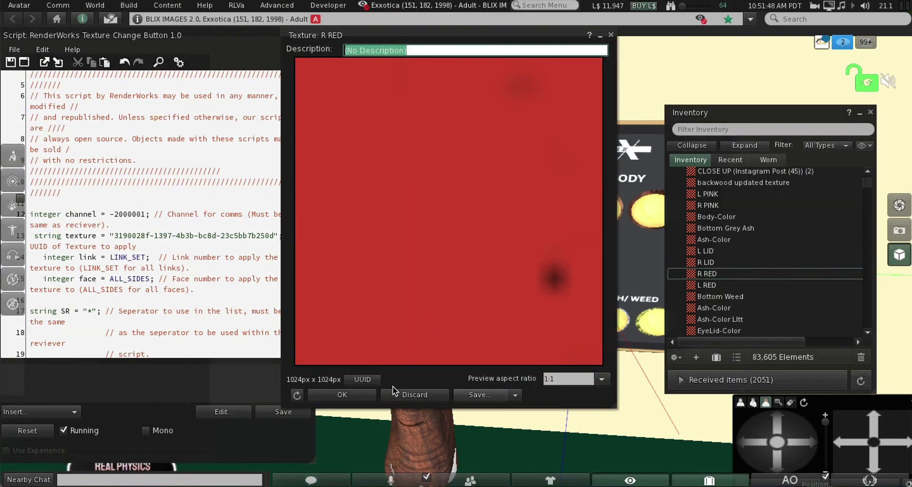
pyautogui.click(357, 393)
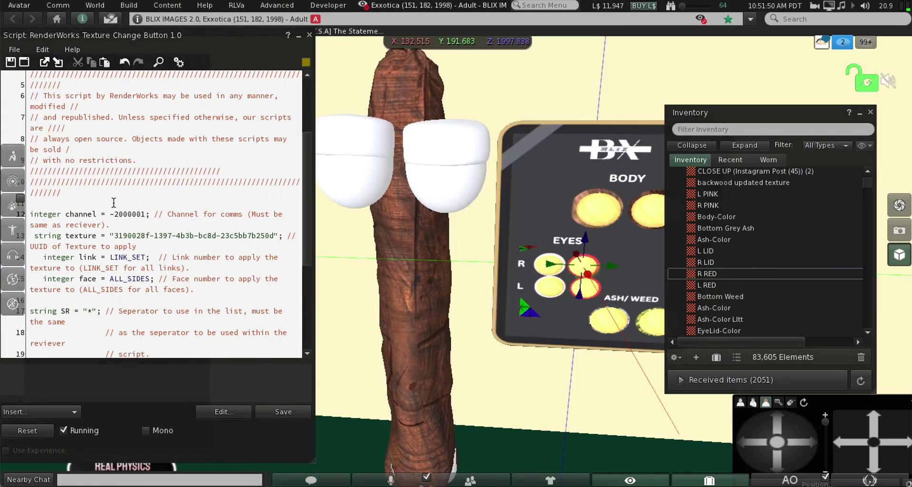
pyautogui.moveTo(114, 233); pyautogui.dragTo(274, 239)
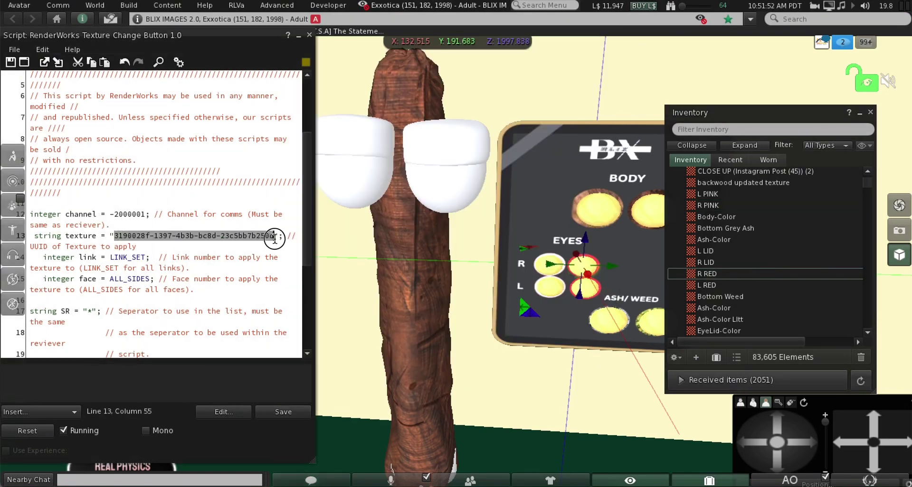
pyautogui.write('8f57f93f-270a-3f2e-49e9-c9df7e0c4fa6')
pyautogui.click(126, 258)
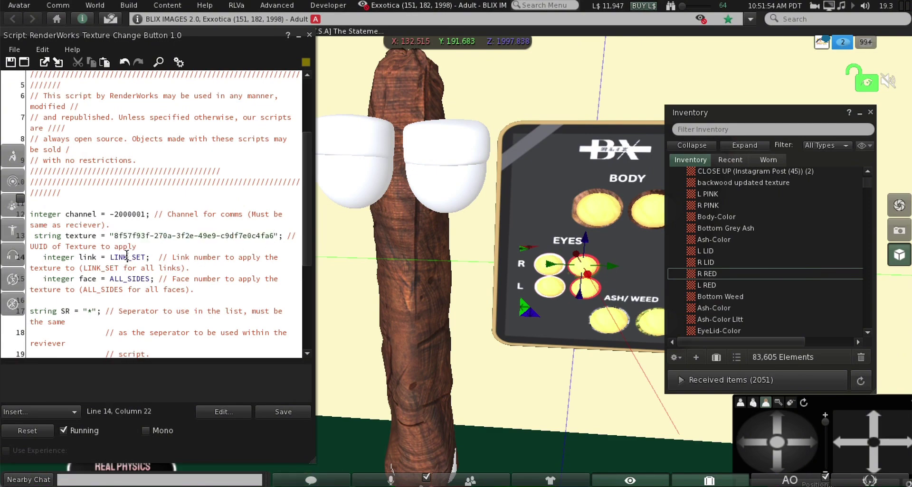
pyautogui.write('2')
# Step: Save the script and close the script editor and build panel
pyautogui.click(270, 413)
pyautogui.click(309, 35)
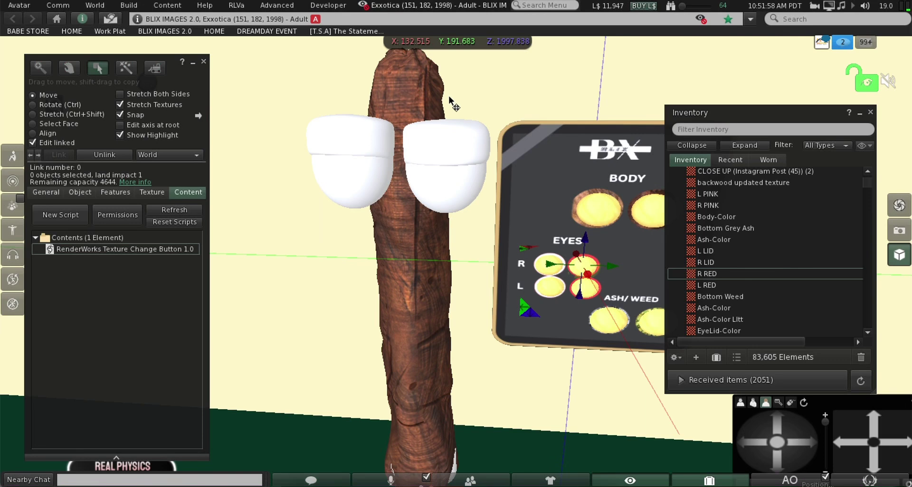
pyautogui.click(204, 63)
# Step: Apply the red eye texture to the plush, then edit the L eye button with Edit linked on
pyautogui.click(550, 271)
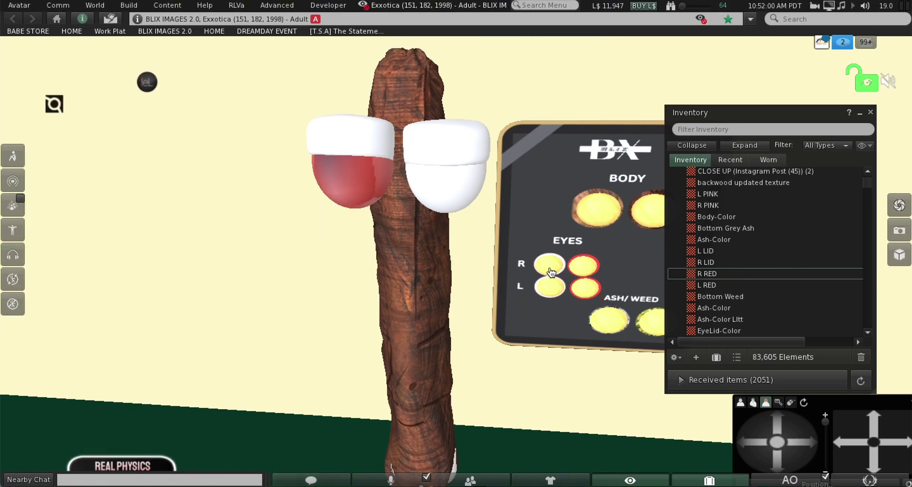
pyautogui.click(586, 267)
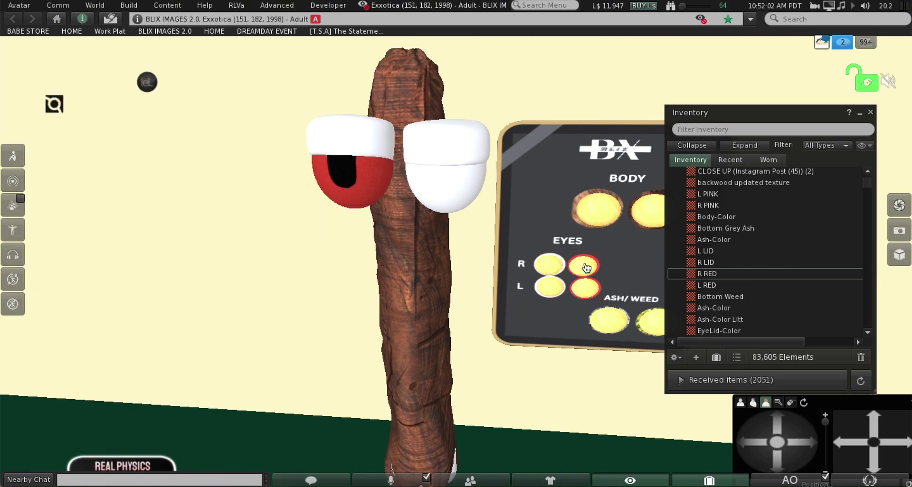
pyautogui.rightClick(547, 292)
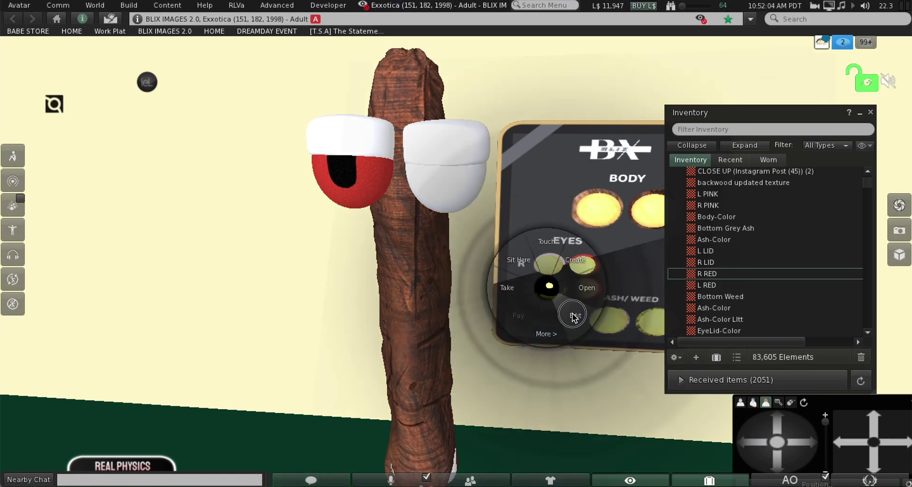
pyautogui.click(572, 313)
pyautogui.click(33, 143)
pyautogui.click(32, 143)
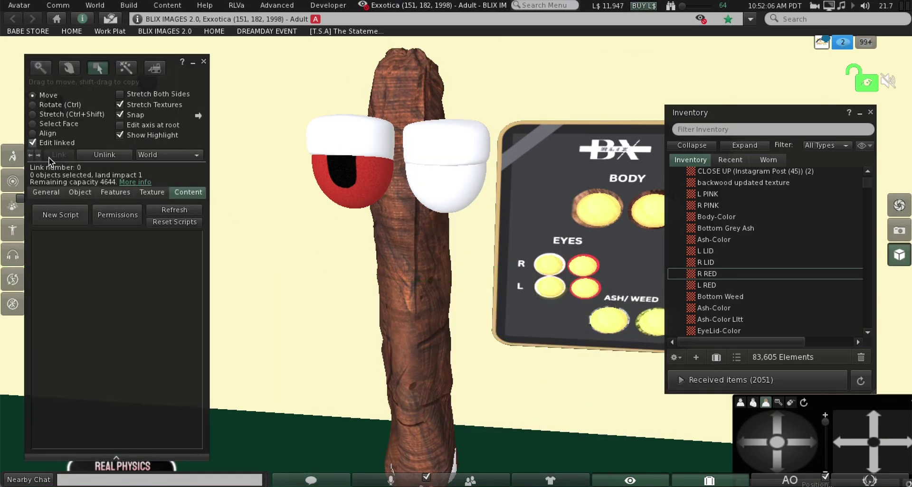
# Step: Review the right eye's receiver script on link 6, then select the HUD's L eye button
pyautogui.click(433, 207)
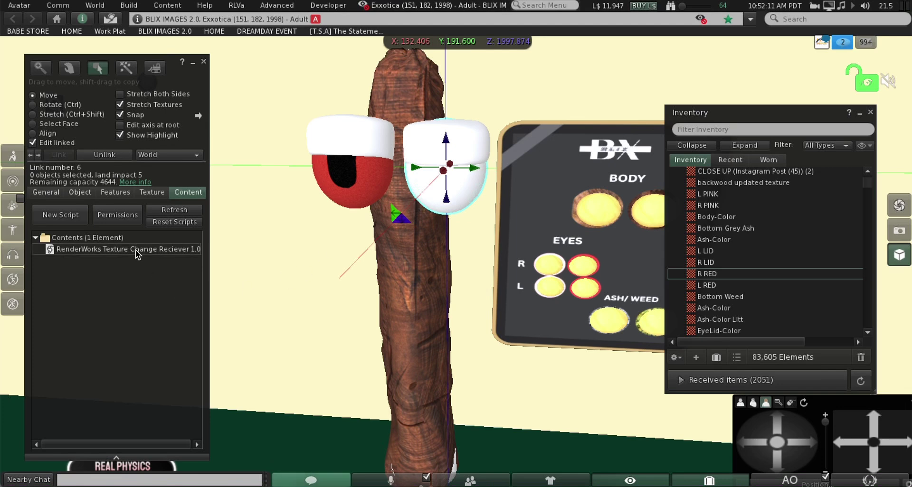
pyautogui.doubleClick(156, 249)
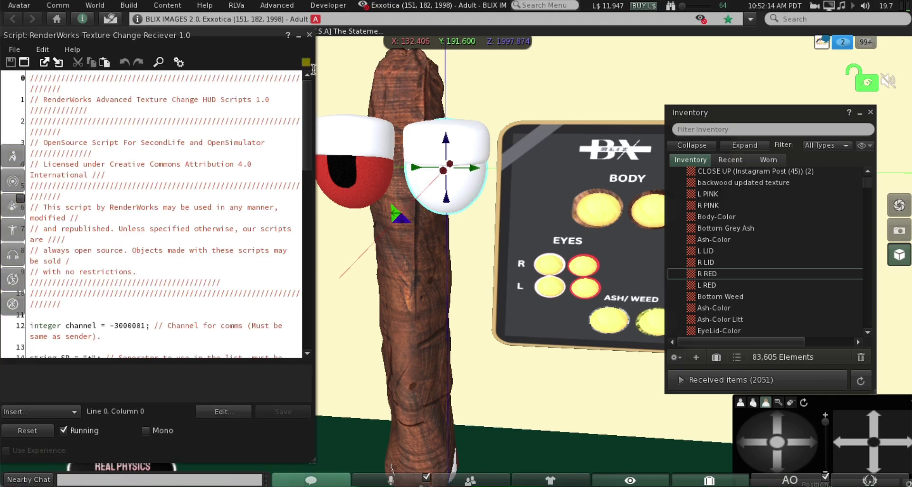
pyautogui.click(309, 36)
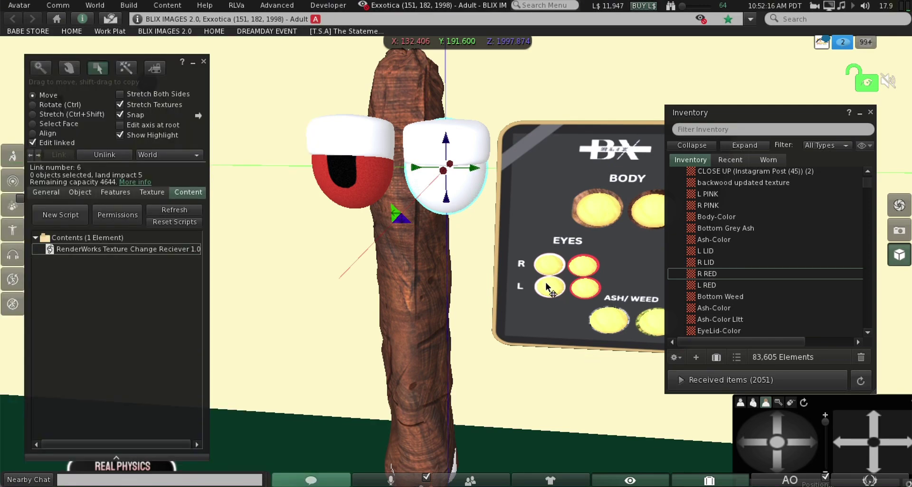
pyautogui.click(547, 287)
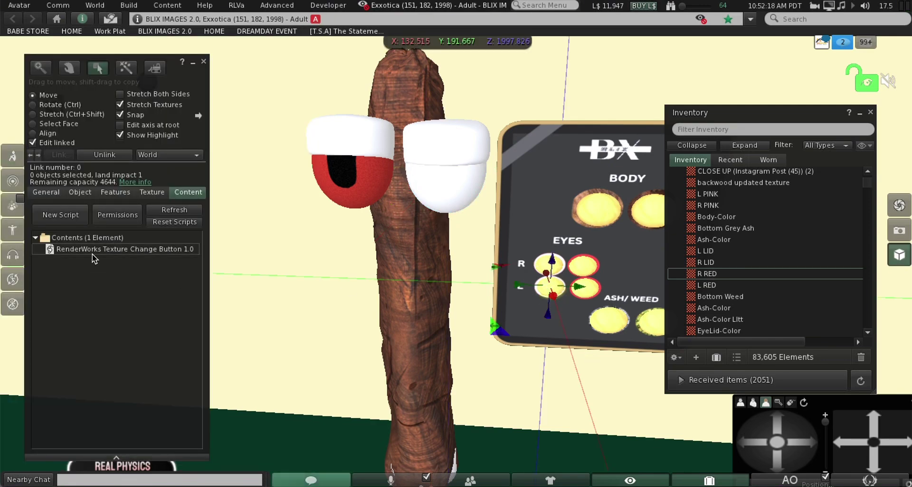
# Step: Open the L eye button's script and change its channel to -3000001
pyautogui.doubleClick(93, 252)
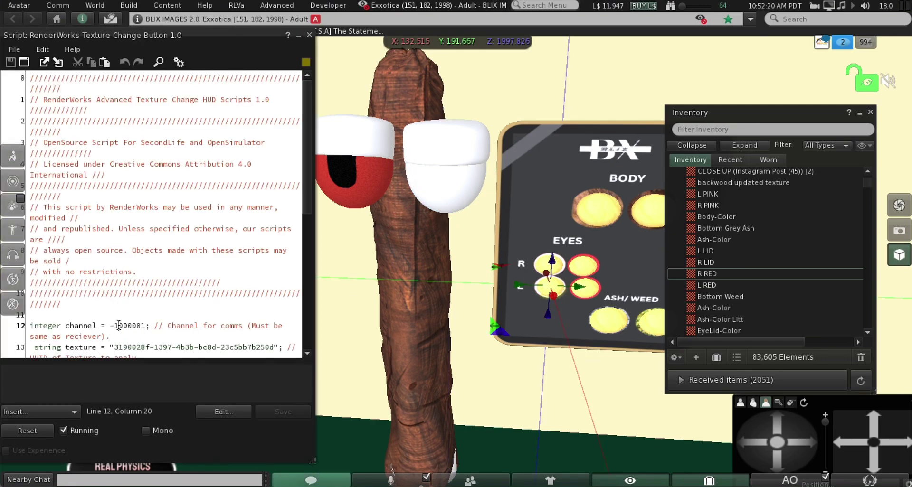
pyautogui.press('Delete')
pyautogui.write('3')
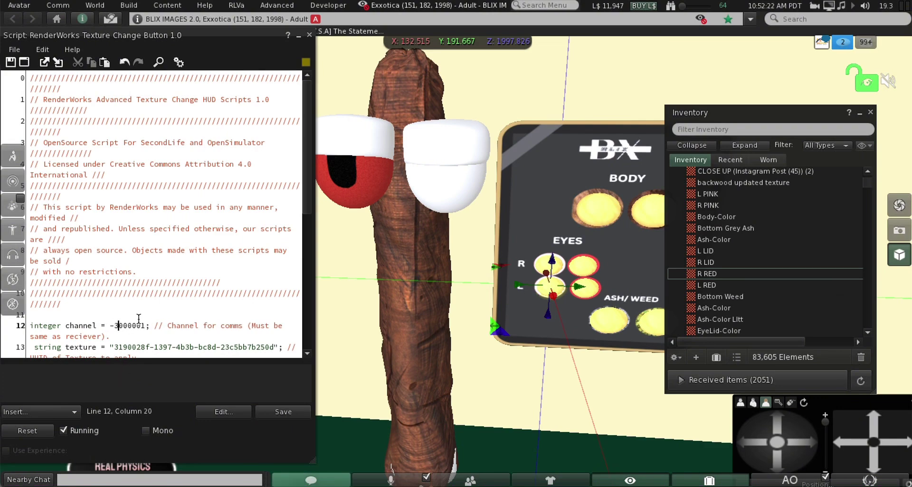
pyautogui.scroll(-2, 244, 303)
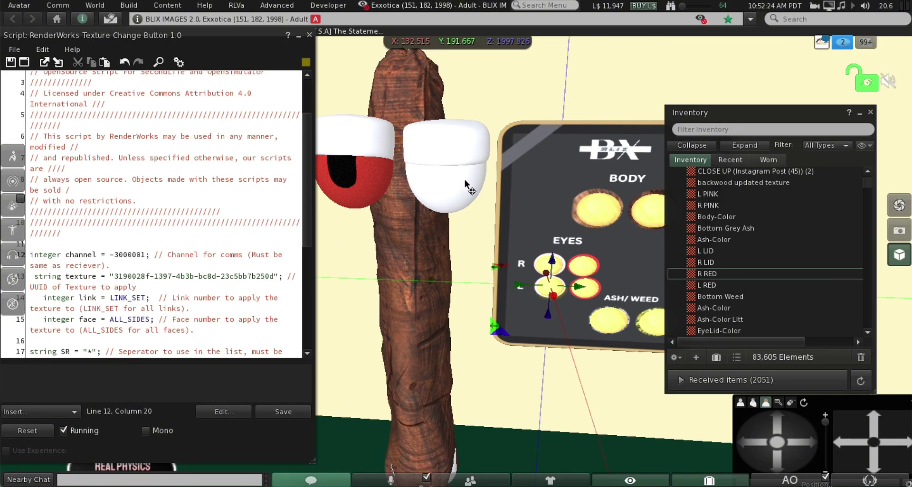
# Step: Paste the L PINK texture UUID over line 13, set link 6, and save the script
pyautogui.doubleClick(715, 195)
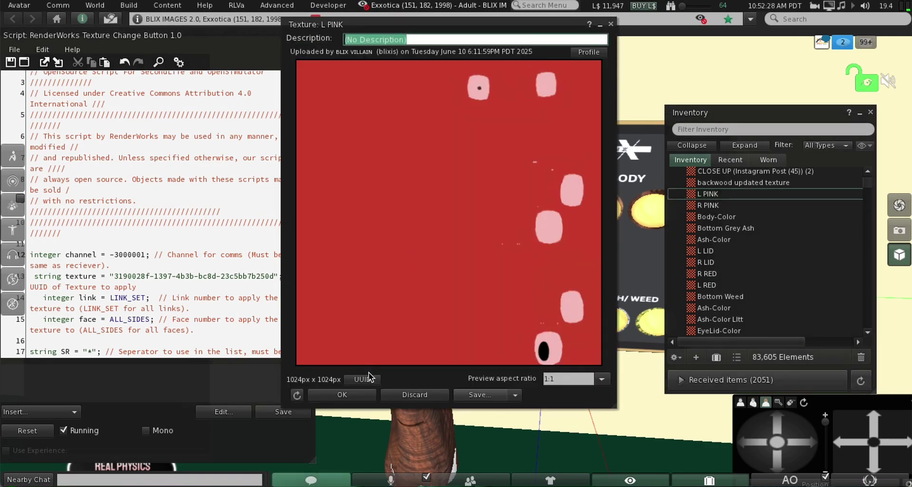
pyautogui.click(364, 380)
pyautogui.click(357, 394)
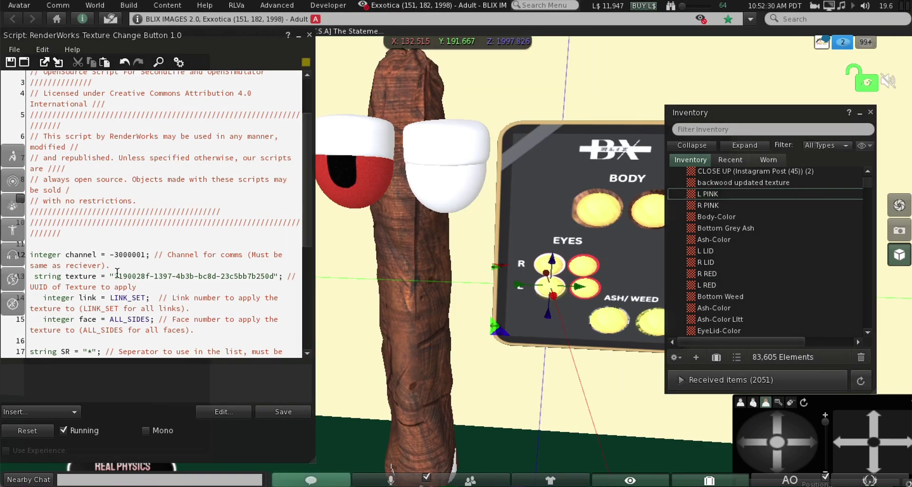
pyautogui.moveTo(113, 277); pyautogui.dragTo(274, 280)
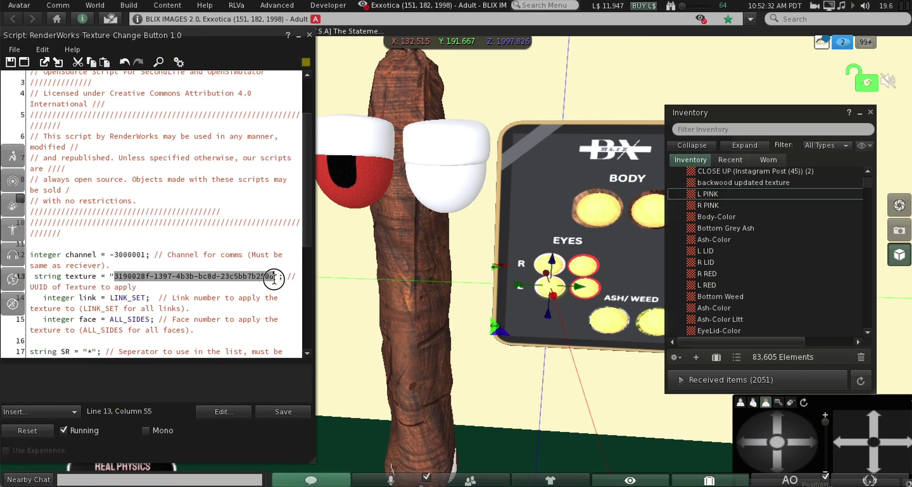
pyautogui.write('f08dcc26-434e-aa0a-3a7e-f5a7995ea016')
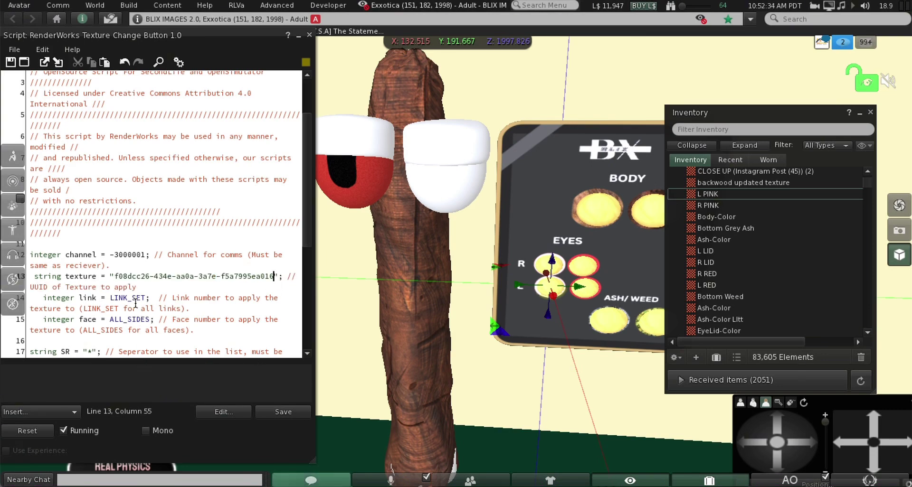
pyautogui.write('6')
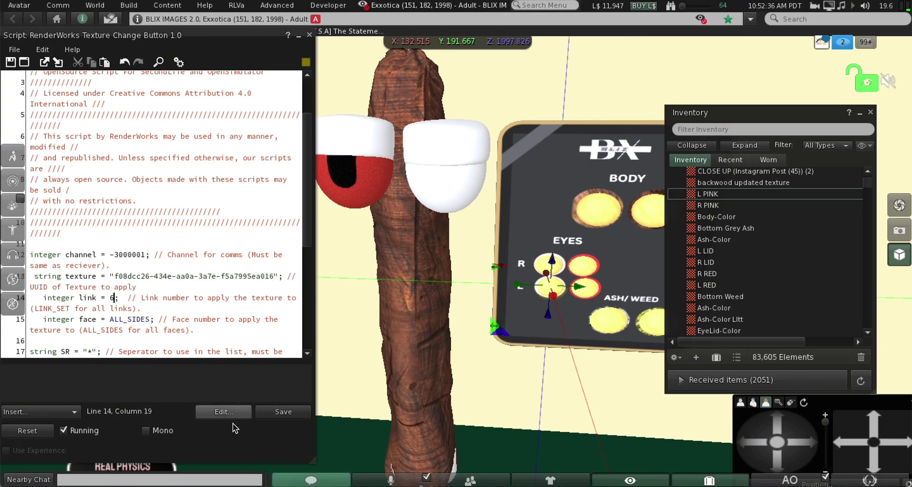
pyautogui.click(277, 413)
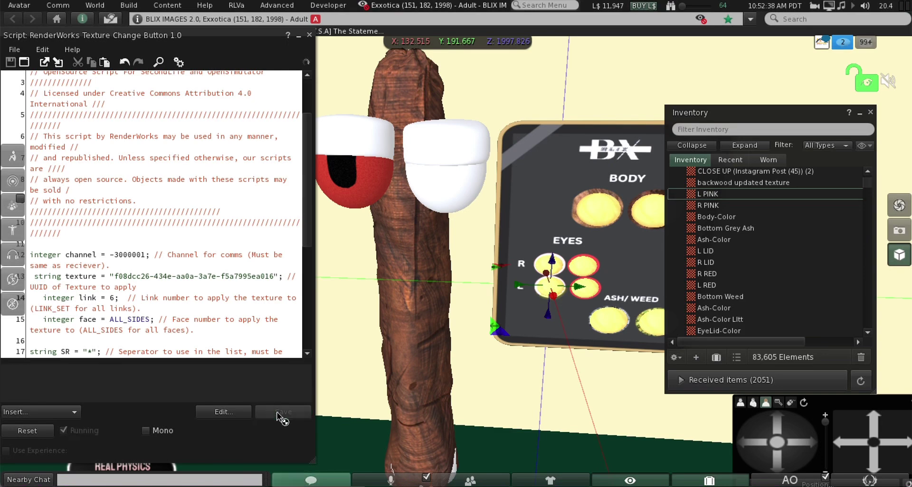
# Step: Select the red L eye button on the HUD and copy the L RED texture's UUID
pyautogui.click(310, 35)
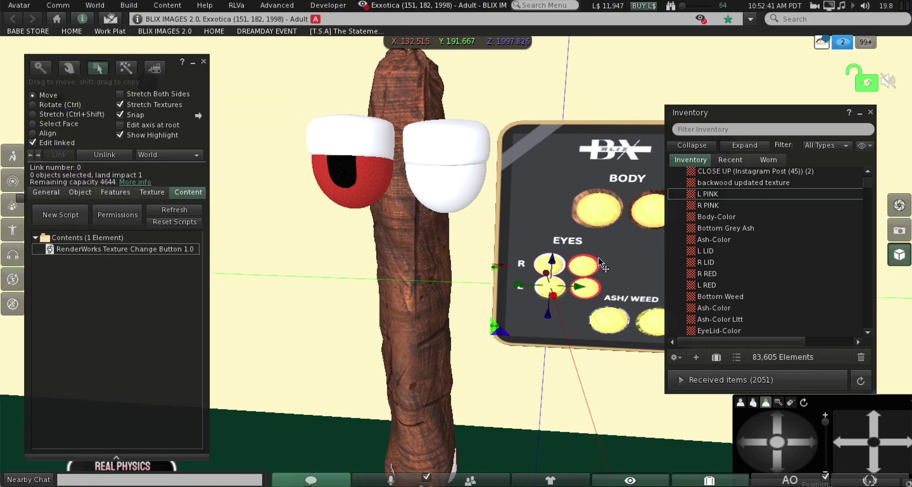
pyautogui.click(591, 291)
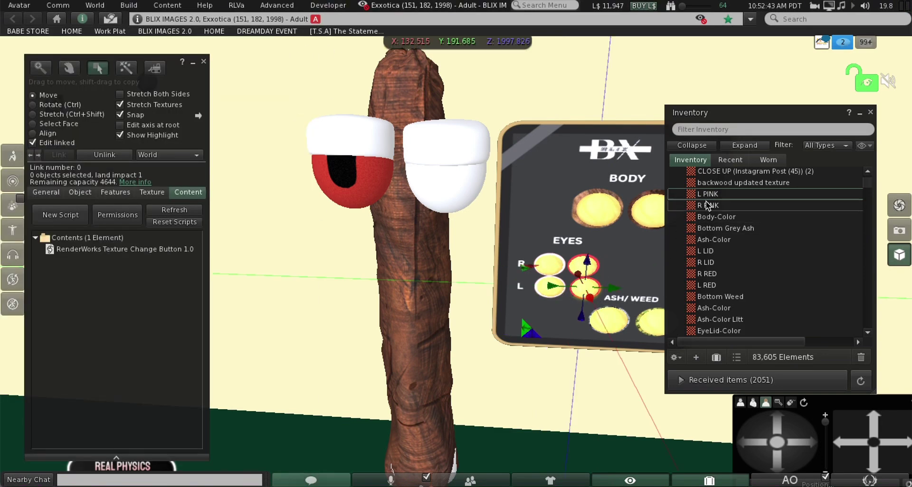
pyautogui.doubleClick(711, 285)
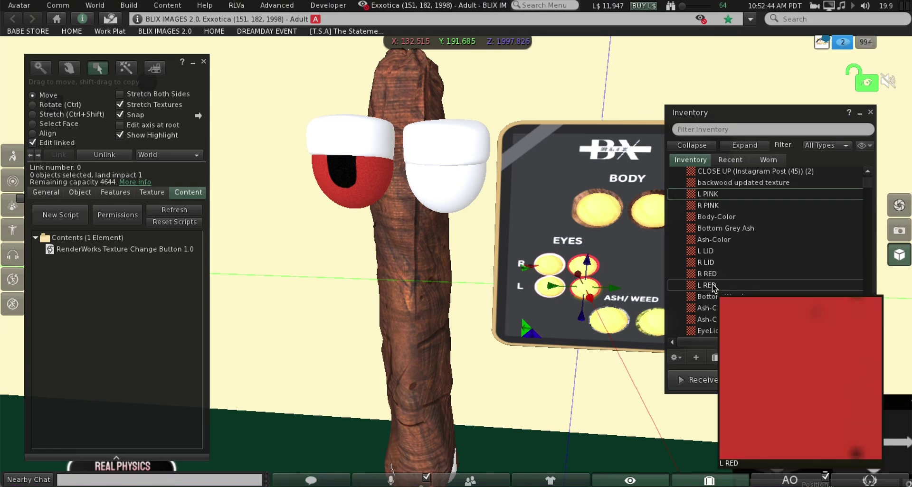
pyautogui.click(362, 380)
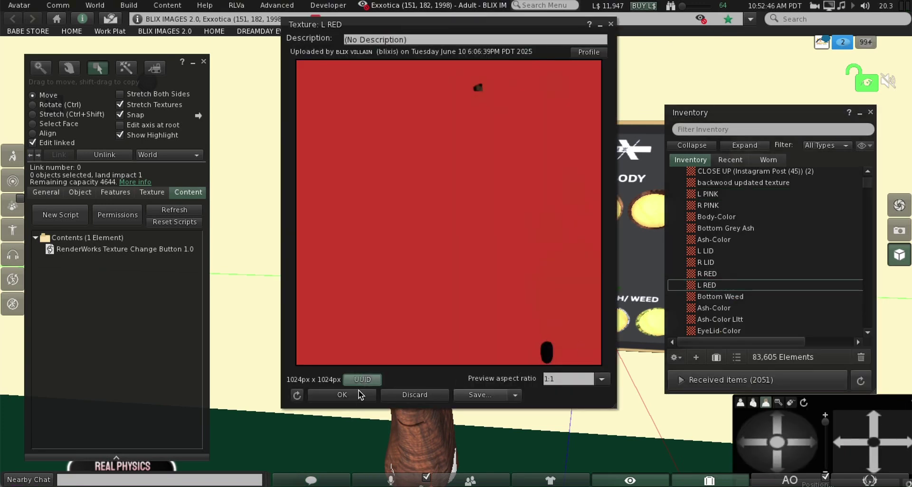
pyautogui.click(355, 397)
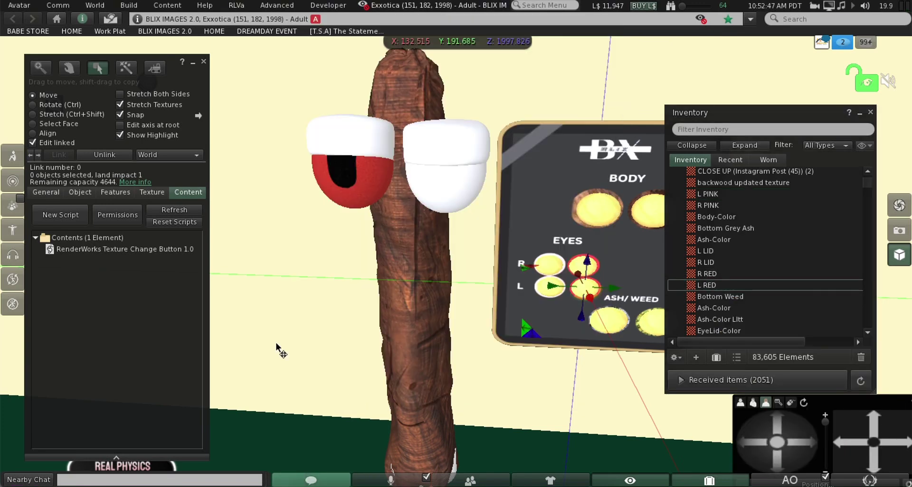
# Step: In the red button's script, set the channel to -3000001 and the link to 6
pyautogui.doubleClick(118, 250)
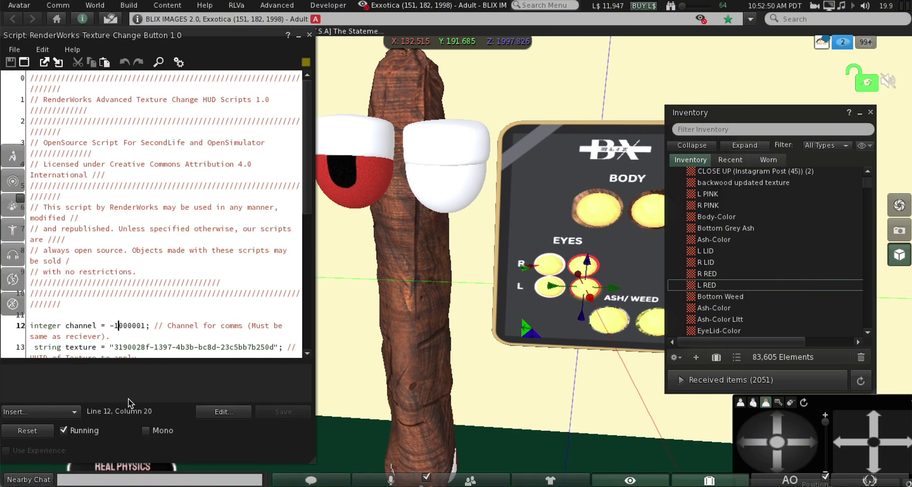
pyautogui.press('BackSpace')
pyautogui.write('3')
pyautogui.scroll(-3, 145, 280)
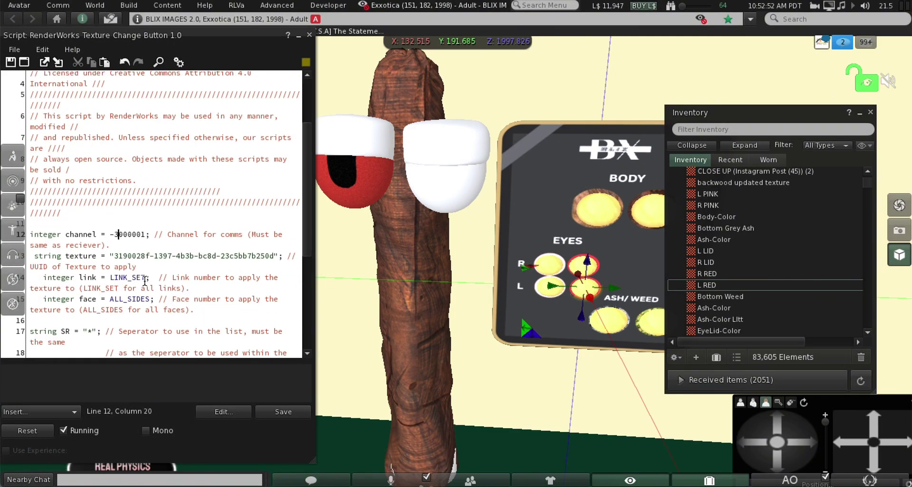
pyautogui.click(130, 278)
pyautogui.write('6')
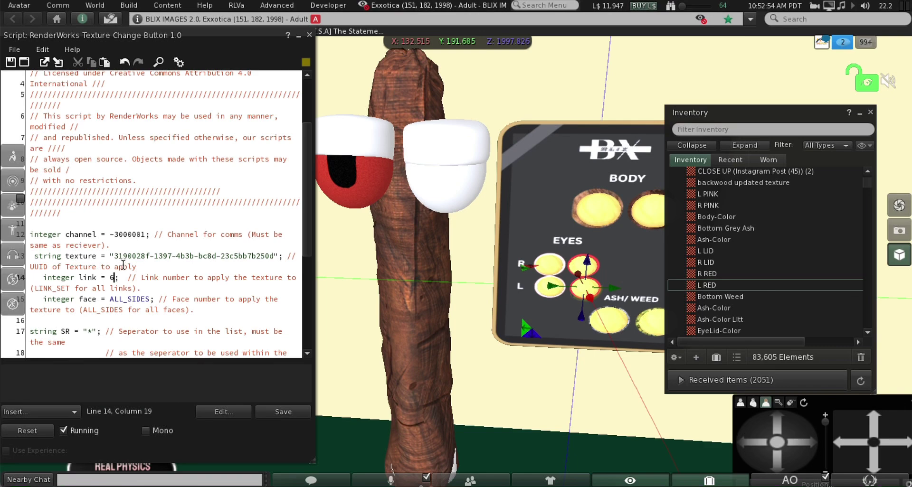
# Step: Paste the L RED UUID over line 13, save the script, and exit editing mode
pyautogui.moveTo(115, 256); pyautogui.dragTo(273, 261)
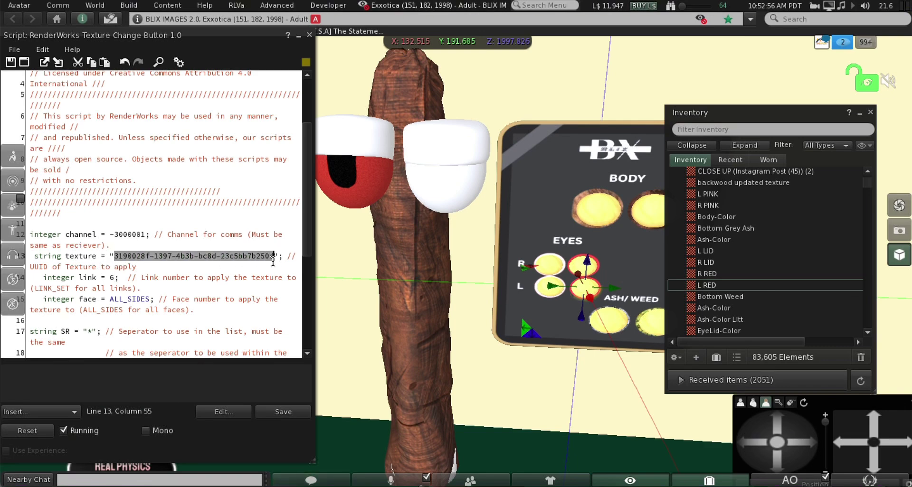
pyautogui.write('b8de08a1-1706-d8c9-698a-e3b004cbf644')
pyautogui.click(275, 412)
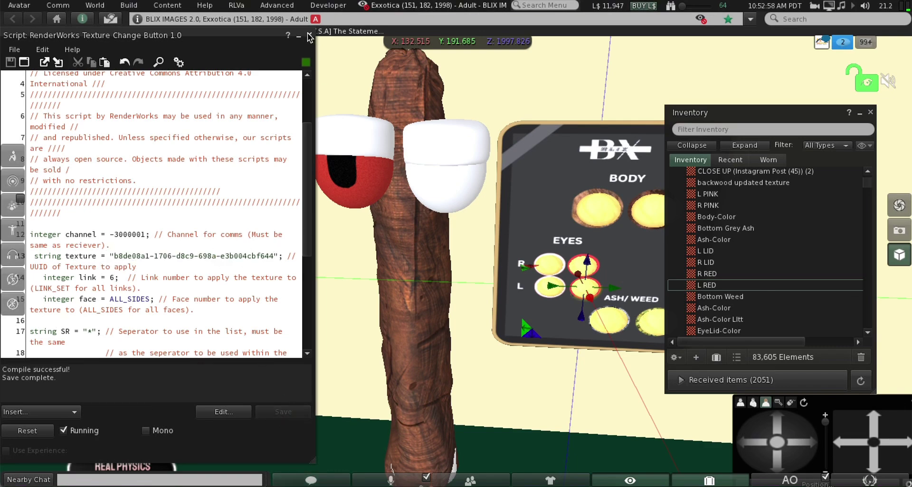
pyautogui.click(309, 36)
pyautogui.click(204, 61)
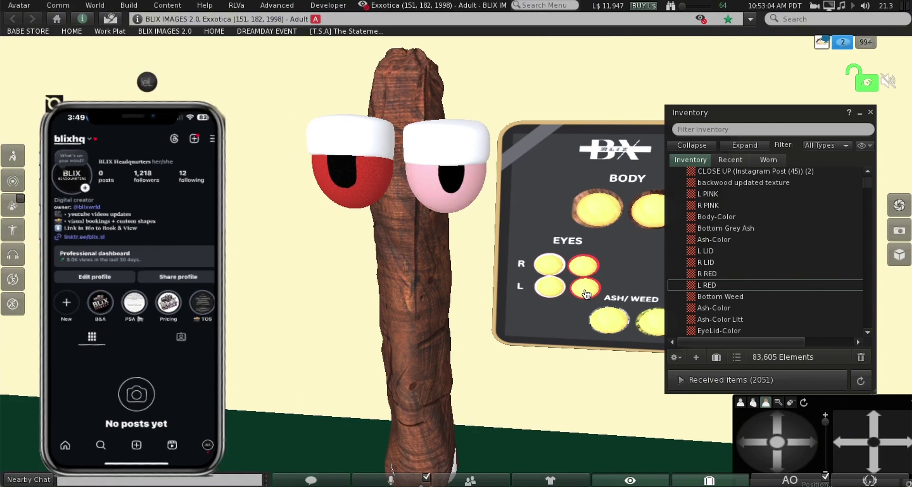
# Step: Turn the pink eye red from the HUD and pan down toward the plush's bottom
pyautogui.click(586, 290)
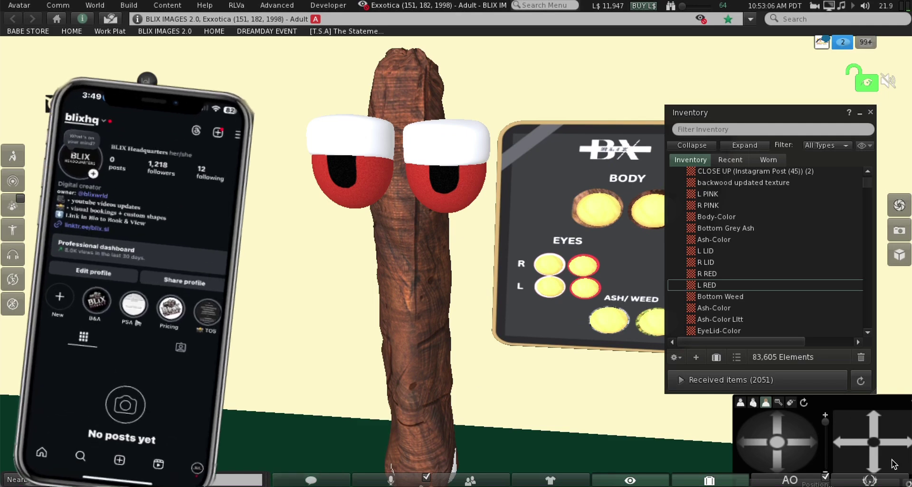
pyautogui.click(881, 459)
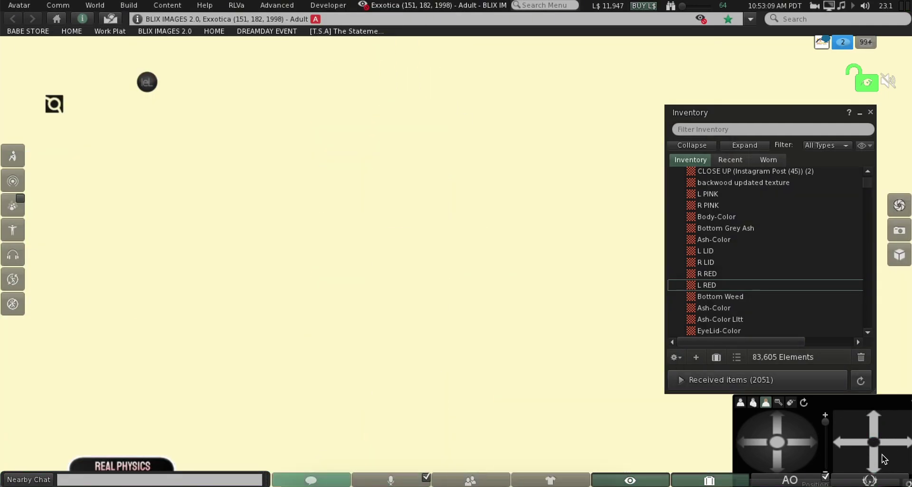
pyautogui.click(881, 463)
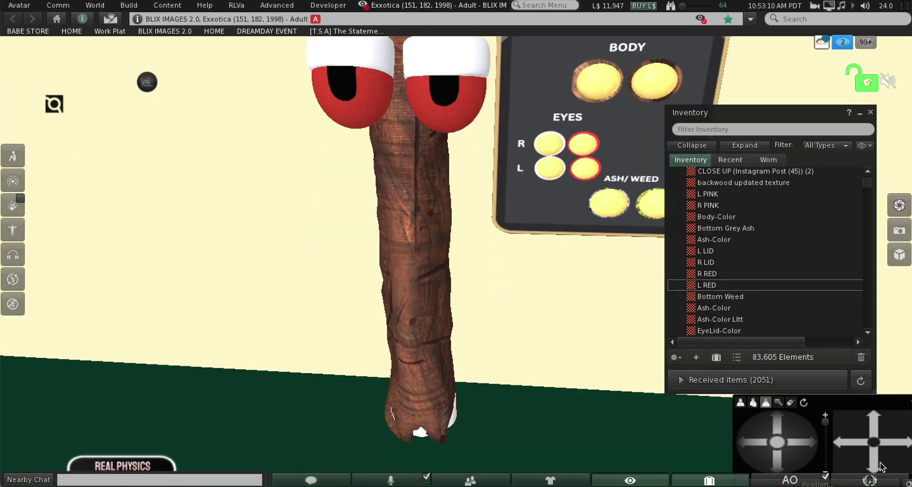
# Step: Edit the plush with Edit linked, select its bottom piece, and view its receiver script
pyautogui.rightClick(455, 423)
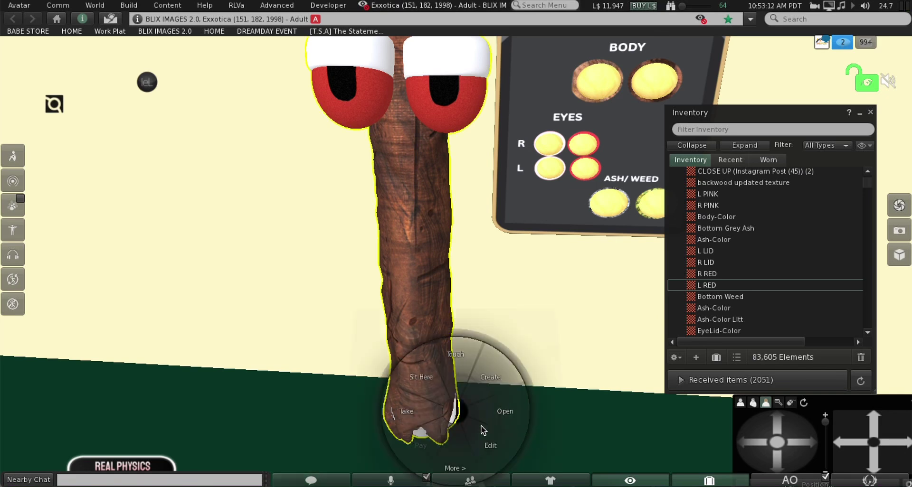
pyautogui.click(485, 429)
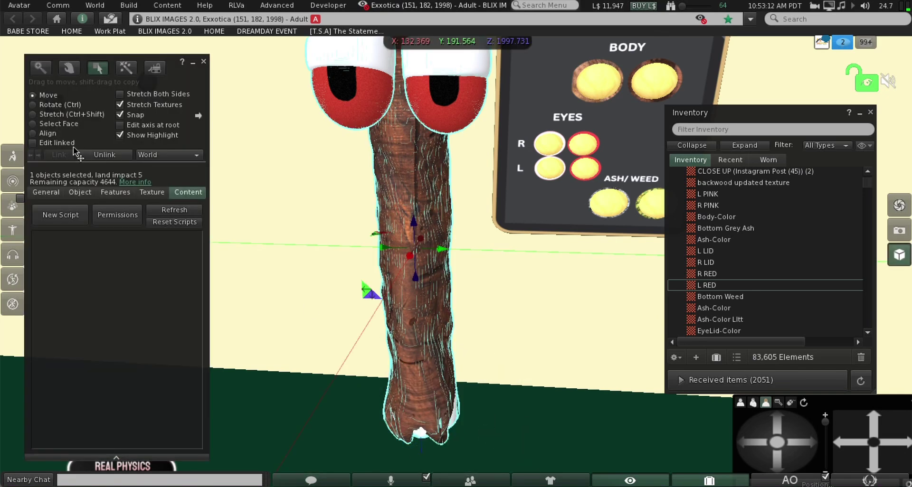
pyautogui.click(32, 143)
pyautogui.click(454, 421)
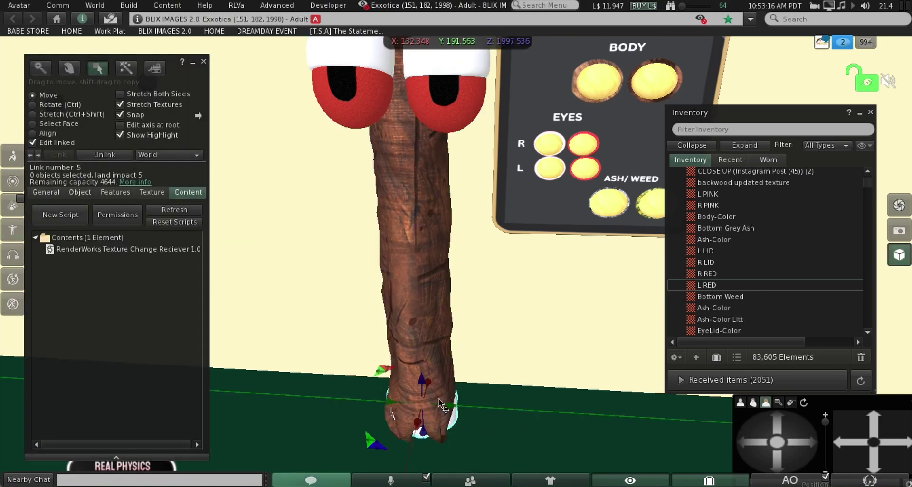
pyautogui.doubleClick(161, 250)
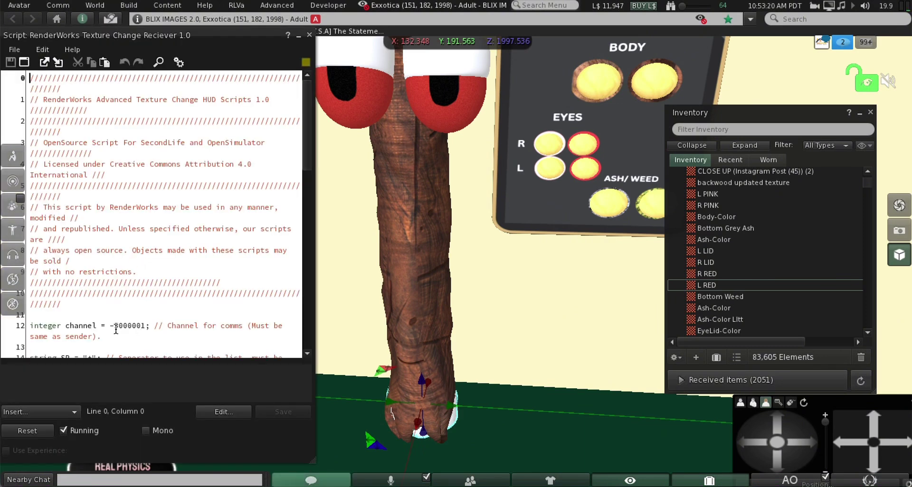
pyautogui.click(309, 36)
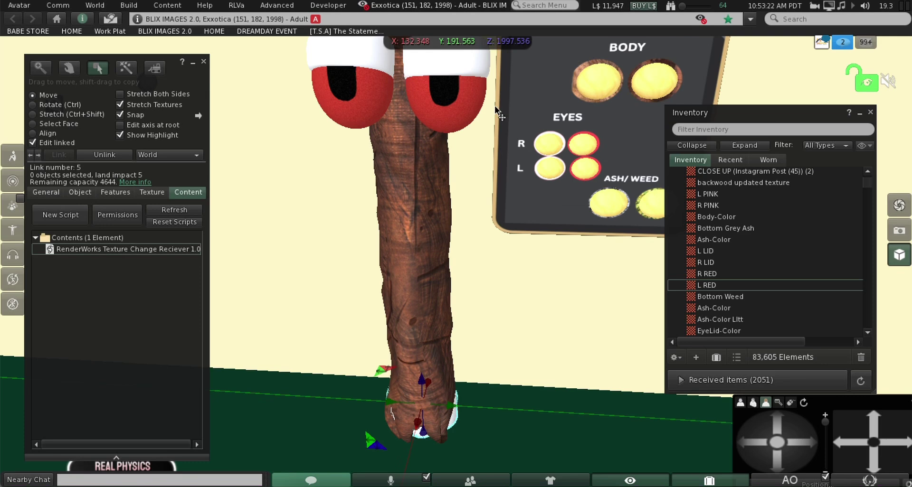
# Step: Open the first ASH/WEED button's script and set channel -5000001 and link 5
pyautogui.click(611, 204)
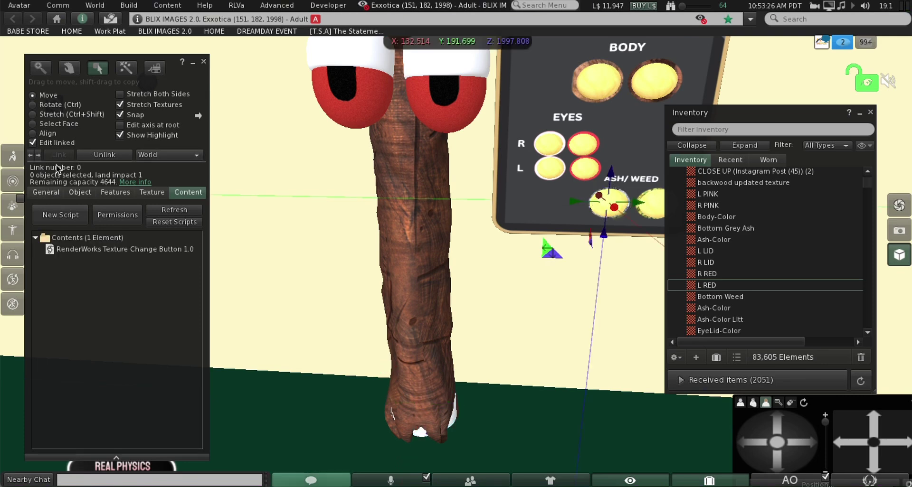
pyautogui.doubleClick(76, 249)
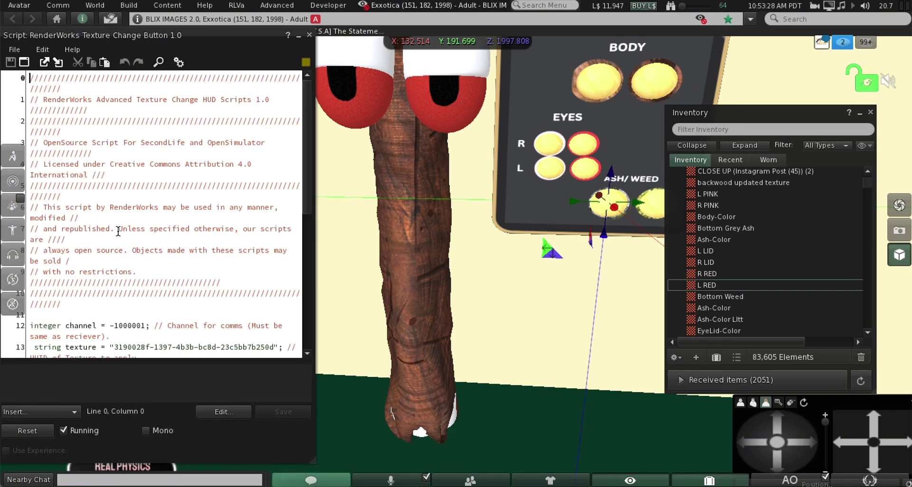
pyautogui.click(118, 326)
pyautogui.press('BackSpace')
pyautogui.write('5')
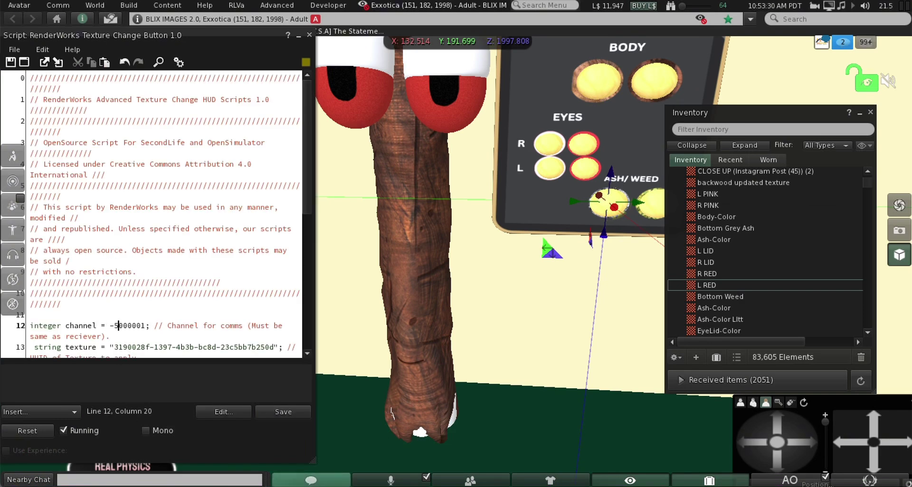
pyautogui.scroll(-3, 136, 313)
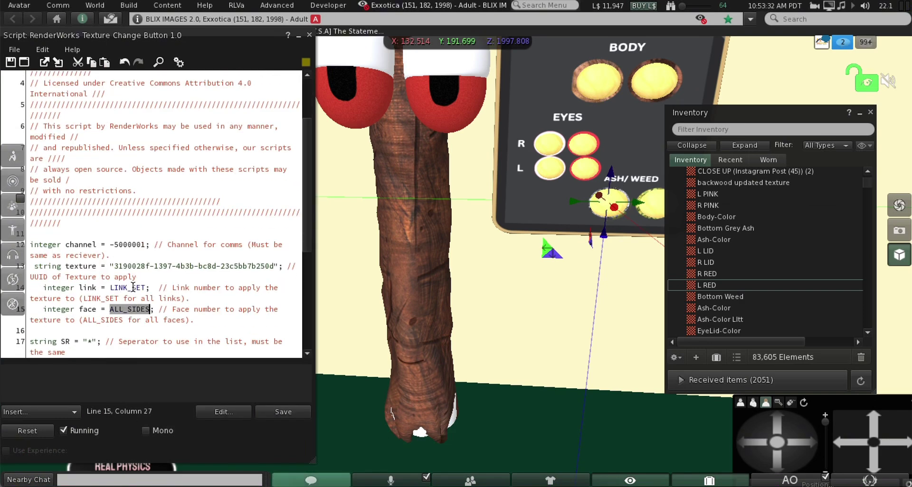
pyautogui.write('5')
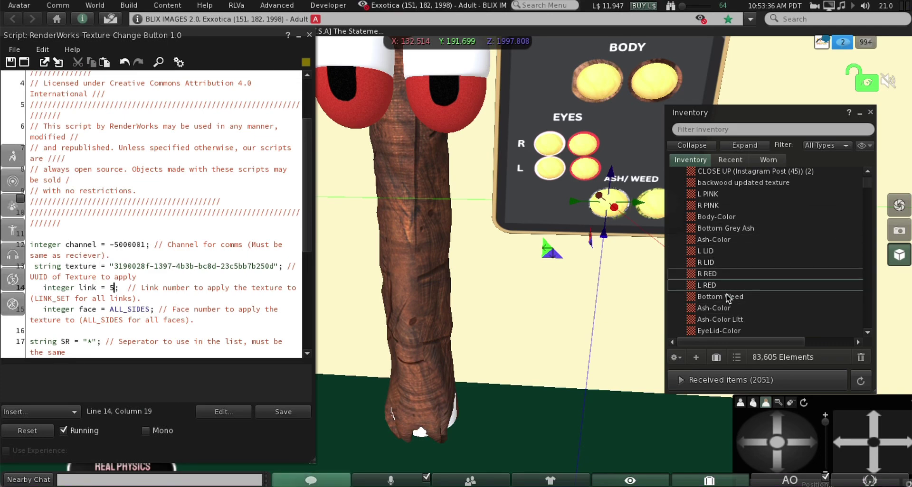
# Step: Paste the Bottom Grey Ash texture UUID over line 13 and save the script
pyautogui.doubleClick(722, 229)
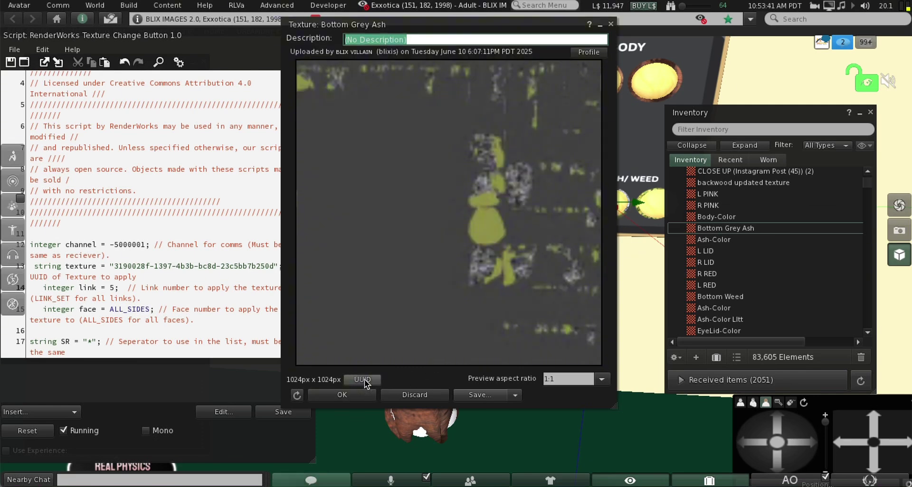
pyautogui.click(361, 395)
pyautogui.moveTo(114, 267); pyautogui.dragTo(275, 268)
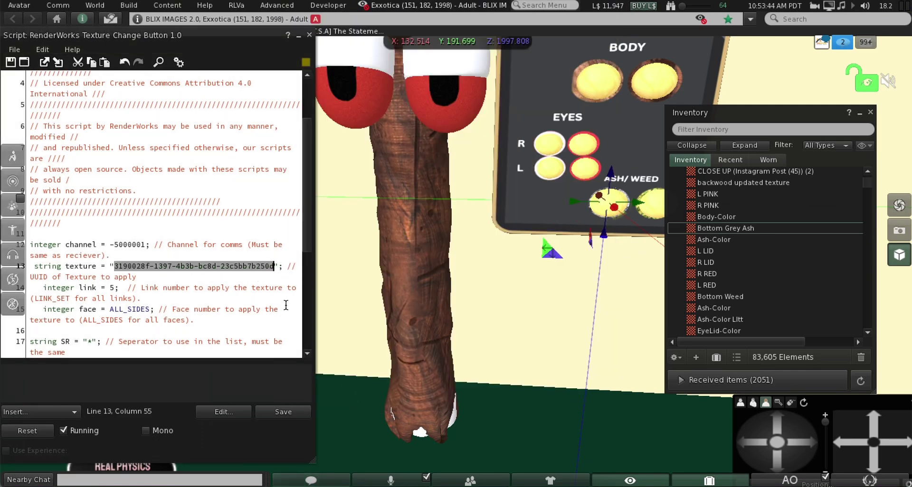
pyautogui.write('38dbbdcf-119a-391f-856e-eb23e402de71')
pyautogui.click(272, 409)
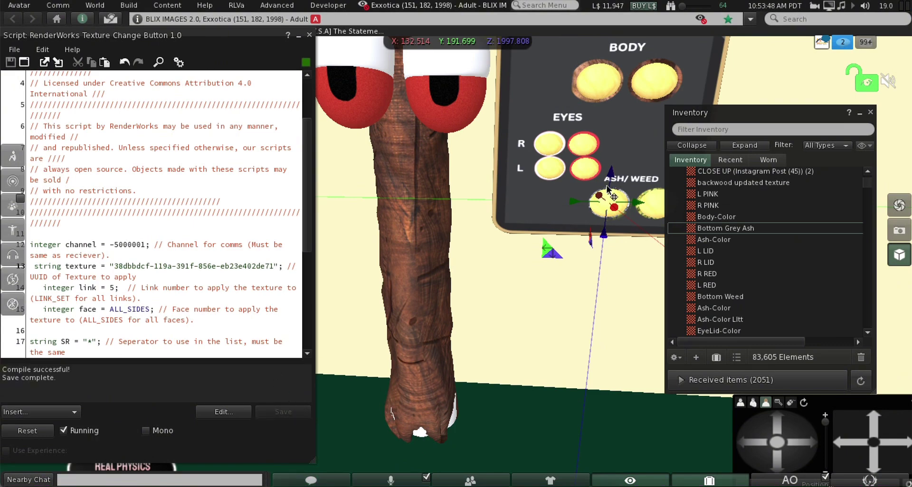
pyautogui.click(648, 205)
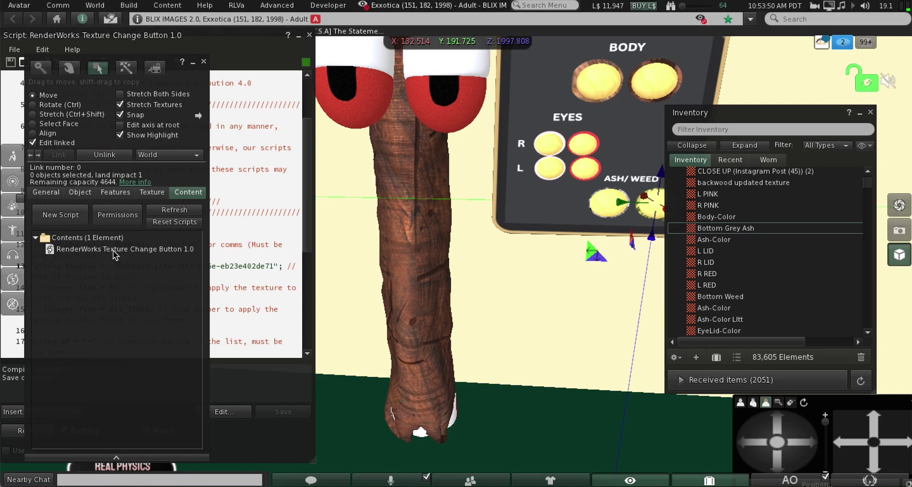
# Step: Open the second ASH/WEED button's script and set channel -5000001 and link 5
pyautogui.doubleClick(118, 249)
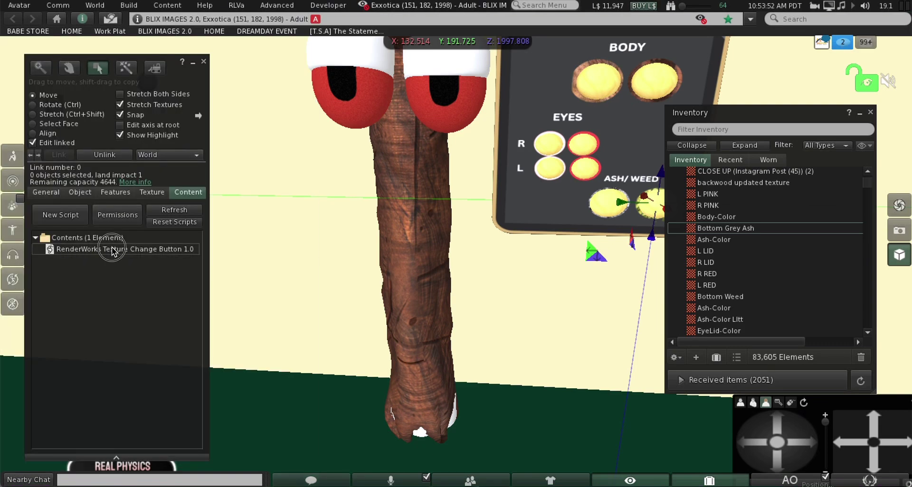
pyautogui.click(118, 326)
pyautogui.press('BackSpace')
pyautogui.write('5')
pyautogui.scroll(-2, 119, 326)
pyautogui.scroll(-1, 123, 271)
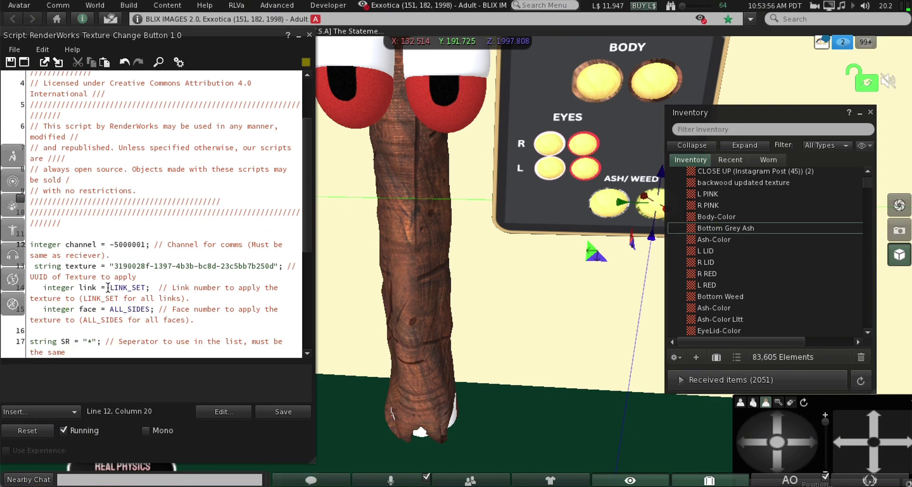
pyautogui.doubleClick(129, 287)
pyautogui.write('5')
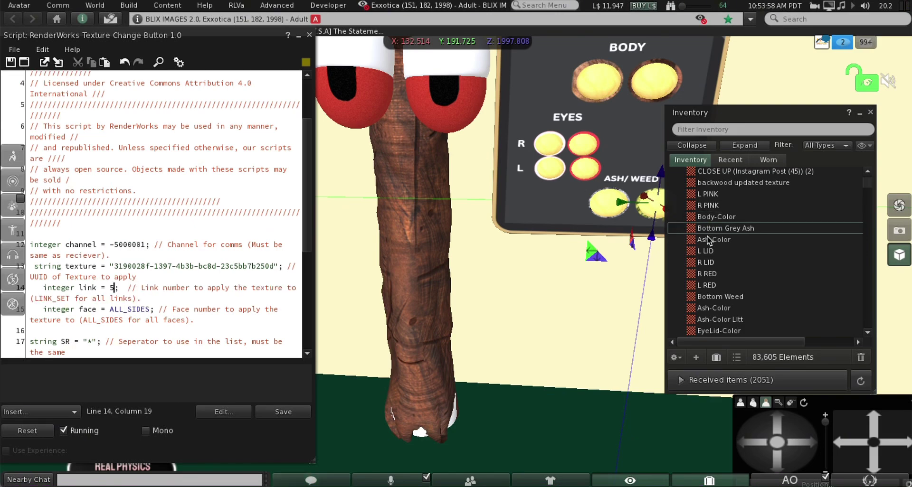
# Step: Paste the Bottom Weed UUID over line 13, save, and close the script and build tools
pyautogui.doubleClick(720, 296)
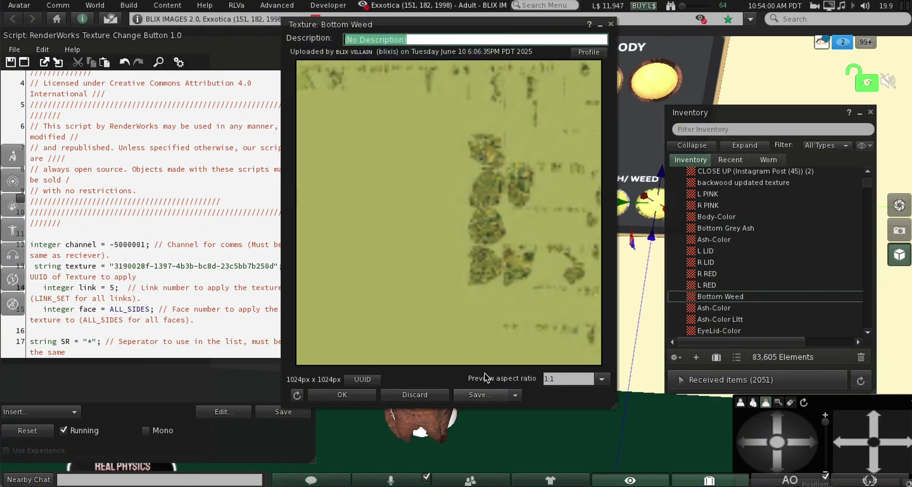
pyautogui.click(362, 380)
pyautogui.click(357, 395)
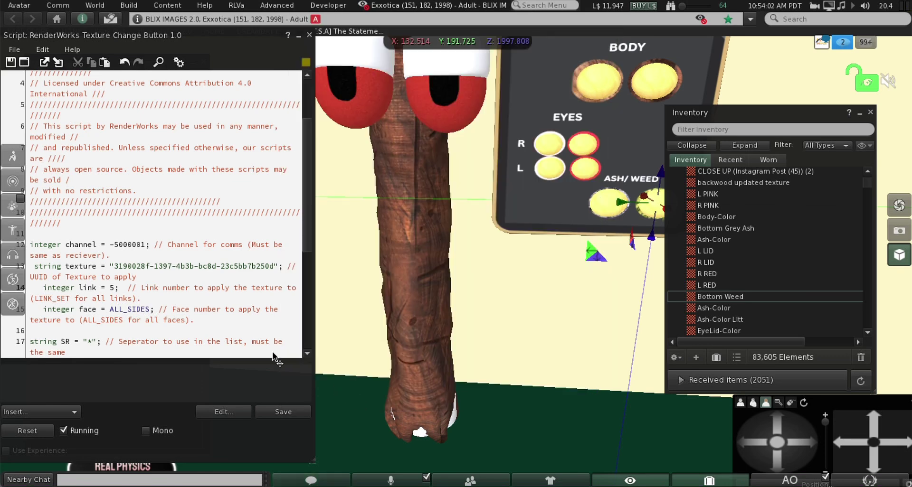
pyautogui.moveTo(115, 265); pyautogui.dragTo(273, 269)
pyautogui.write('9635ee6c-49d2-bfd1-73c4-07a8faf6fd6f')
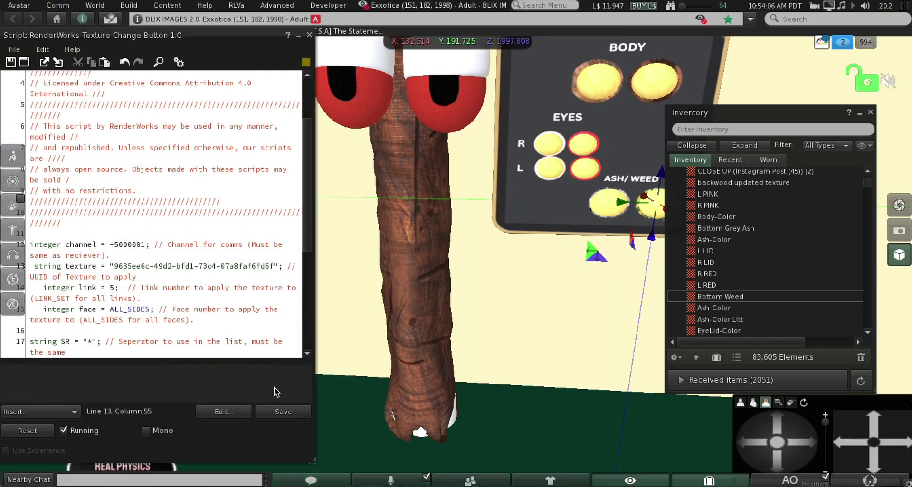
pyautogui.click(276, 410)
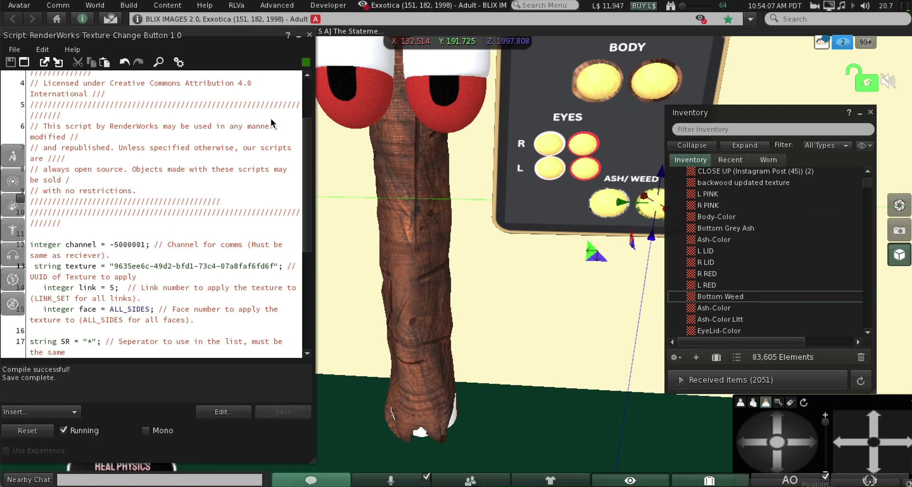
pyautogui.click(309, 35)
pyautogui.click(205, 52)
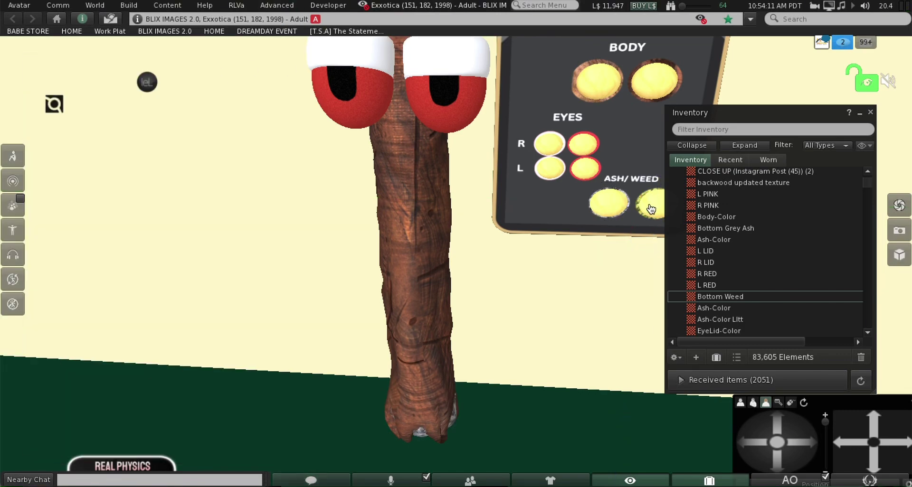
# Step: Edit the plush with Edit linked, select the left eye's white lid, and open its texture picker
pyautogui.click(873, 420)
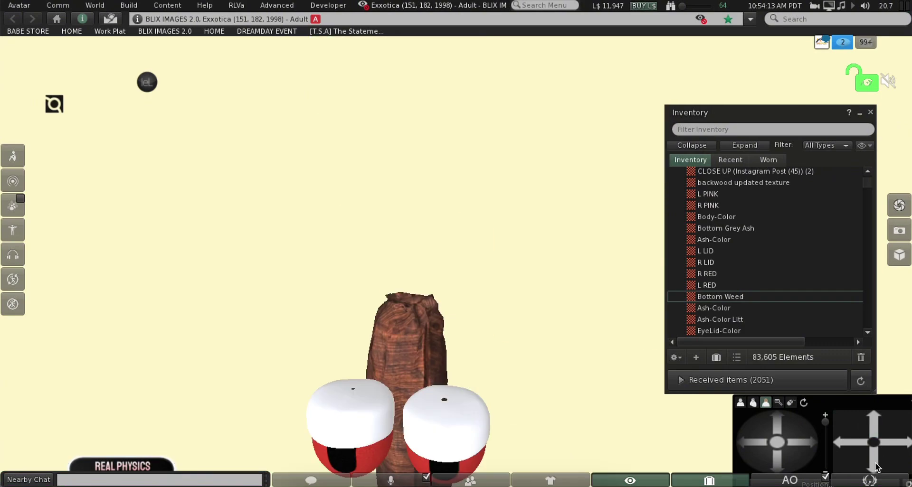
pyautogui.click(873, 463)
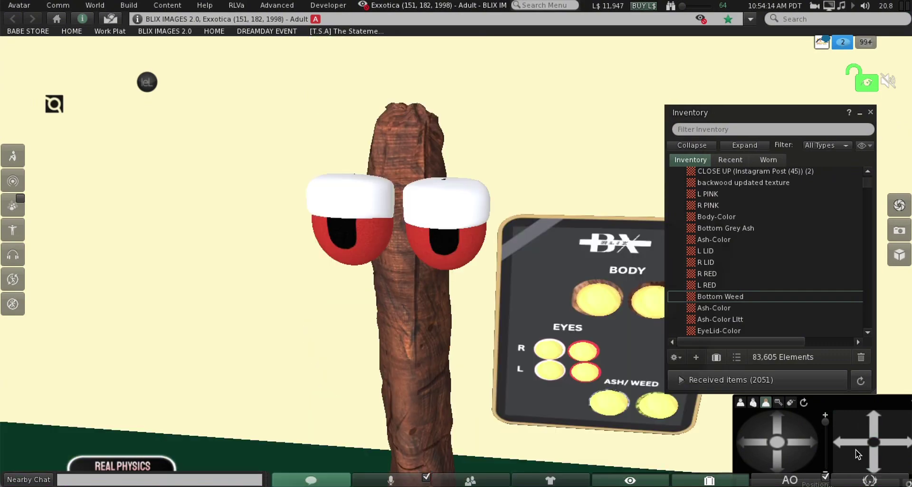
pyautogui.rightClick(468, 223)
pyautogui.click(479, 228)
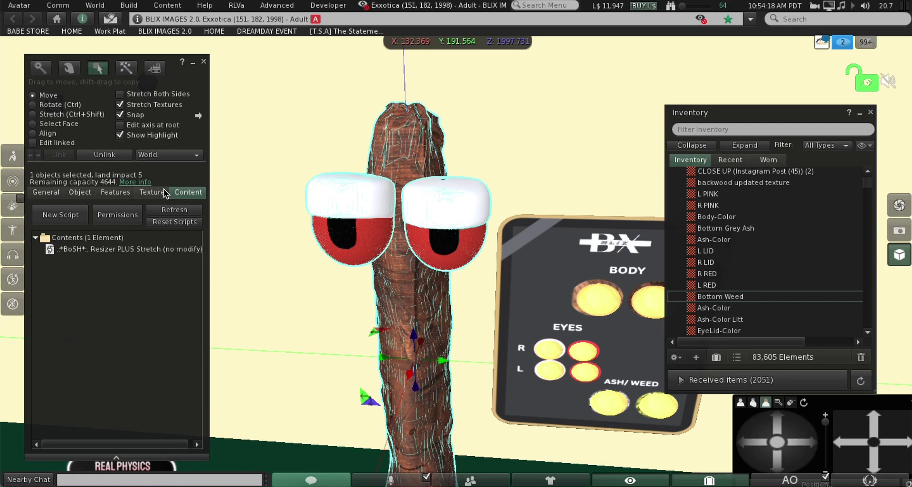
pyautogui.click(69, 142)
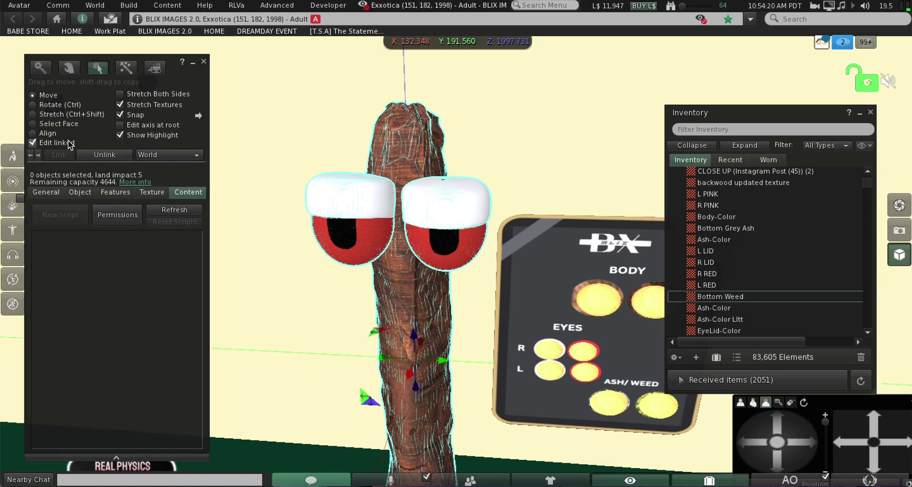
pyautogui.click(362, 195)
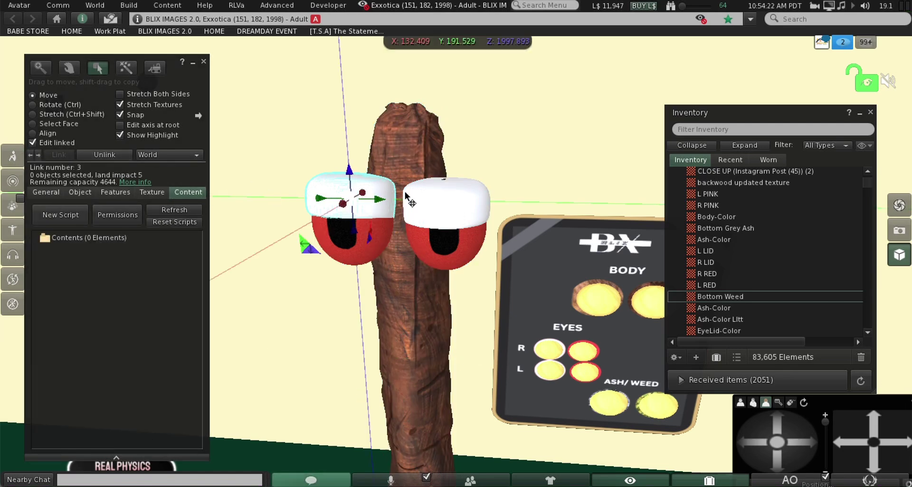
pyautogui.click(151, 192)
pyautogui.click(51, 276)
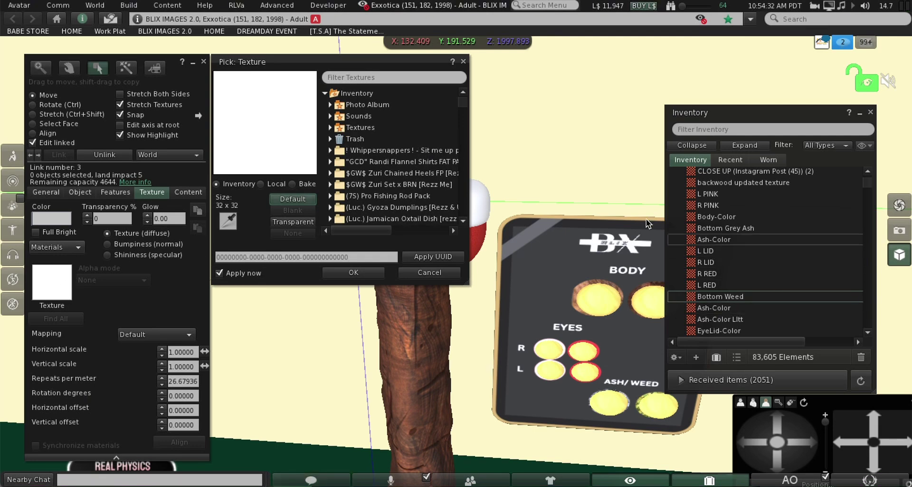
# Step: Apply the R LID texture to the first eyelid by pasting its UUID into the picker
pyautogui.moveTo(368, 65); pyautogui.dragTo(194, 47)
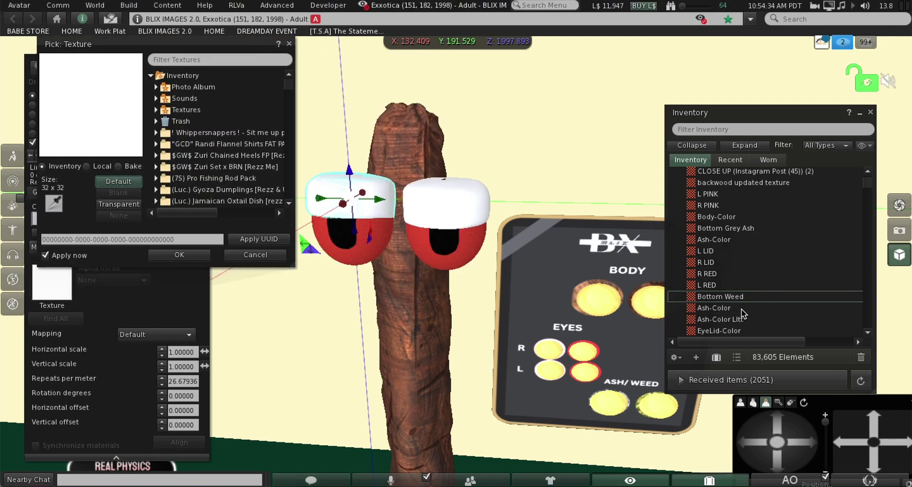
pyautogui.doubleClick(701, 261)
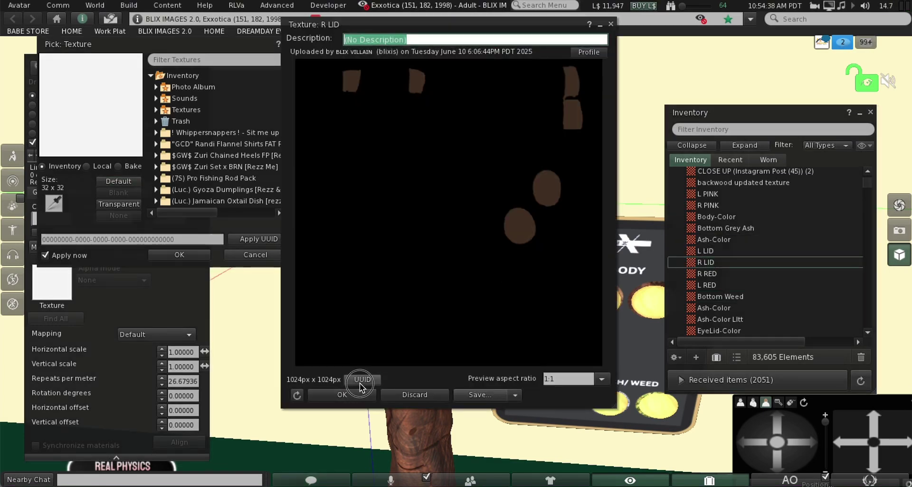
pyautogui.click(361, 381)
pyautogui.hotkey('ctrl', 'w')
pyautogui.click(205, 241)
pyautogui.write('b0cf1f0b-1d10-89b3-983f-d5d702388e7a')
pyautogui.click(257, 240)
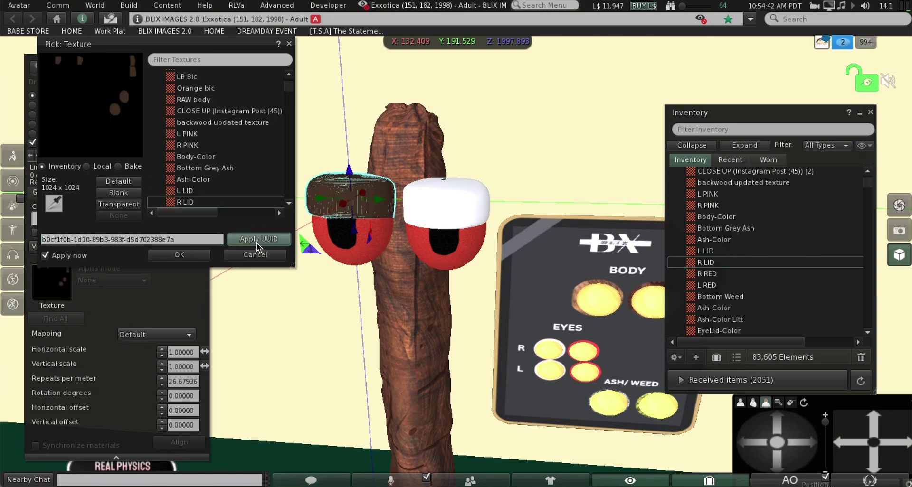
# Step: Apply the L LID texture to the other eyelid, then reselect the whole linked plush
pyautogui.doubleClick(718, 252)
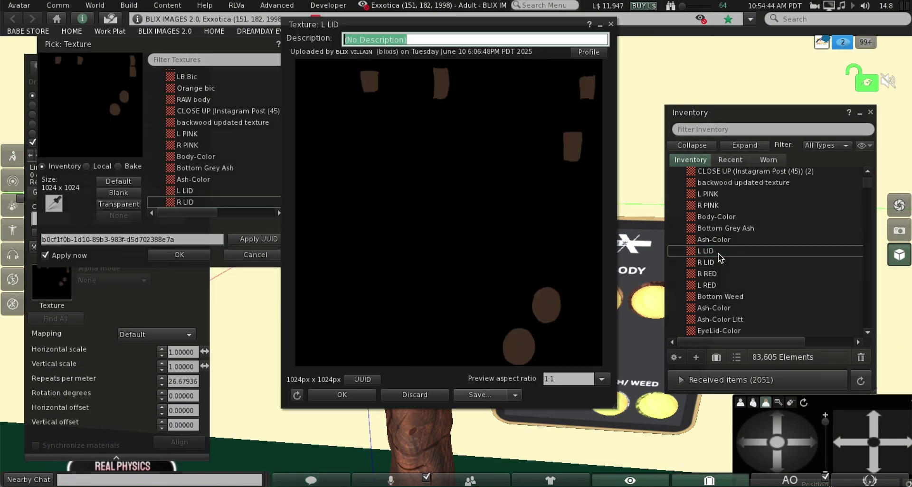
pyautogui.click(362, 380)
pyautogui.click(358, 398)
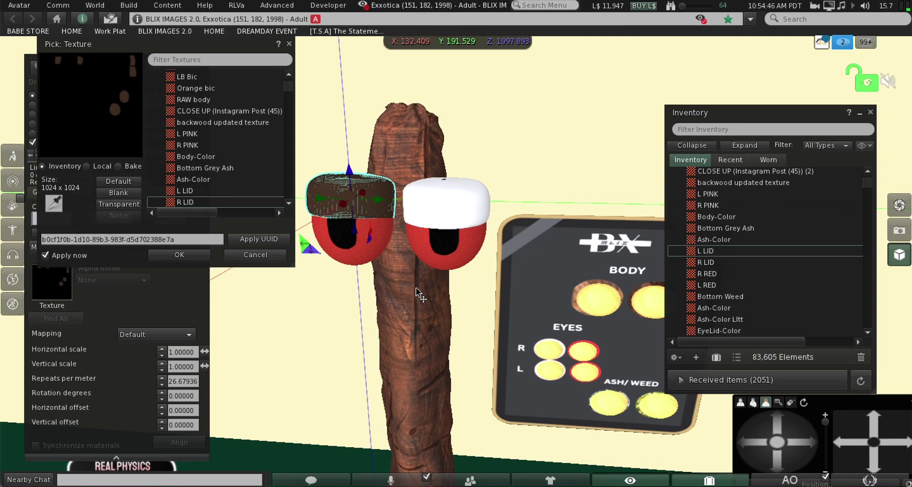
pyautogui.click(419, 200)
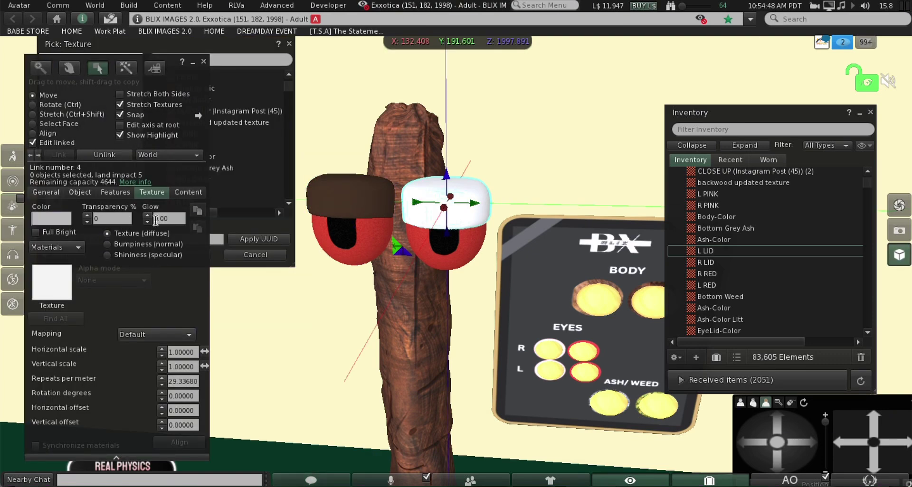
pyautogui.click(45, 290)
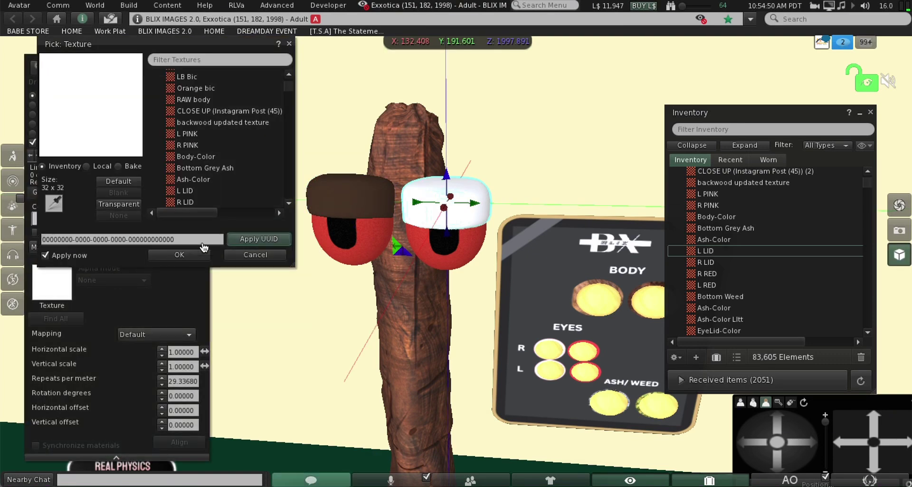
pyautogui.click(93, 239)
pyautogui.write('0c5b83da-22c6-0bee-cb5c-6fd321fed5d1')
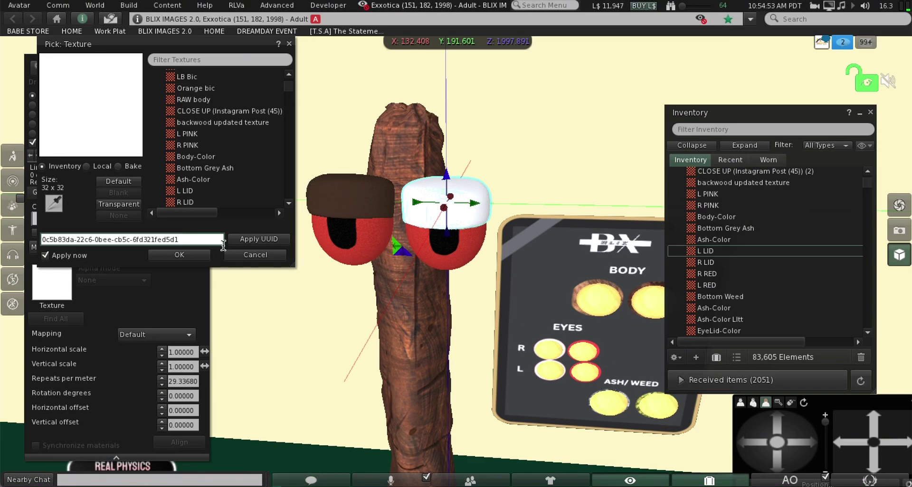
pyautogui.click(243, 239)
pyautogui.click(181, 255)
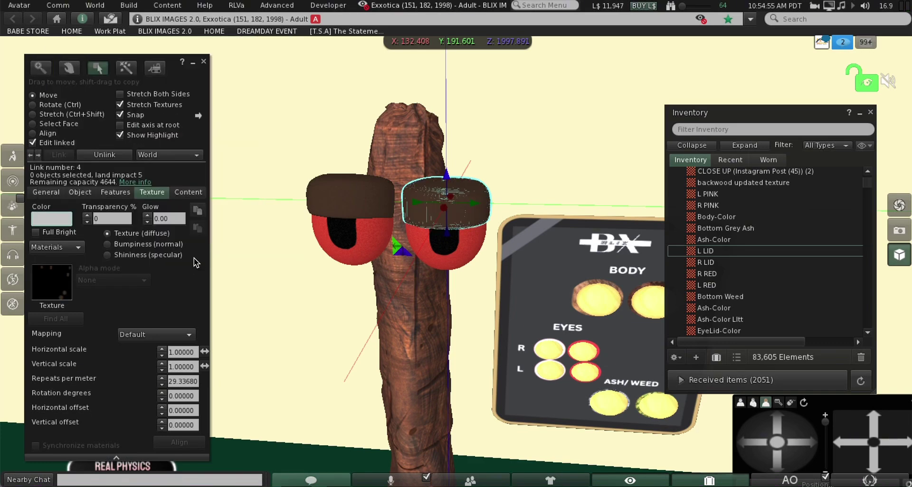
pyautogui.click(32, 143)
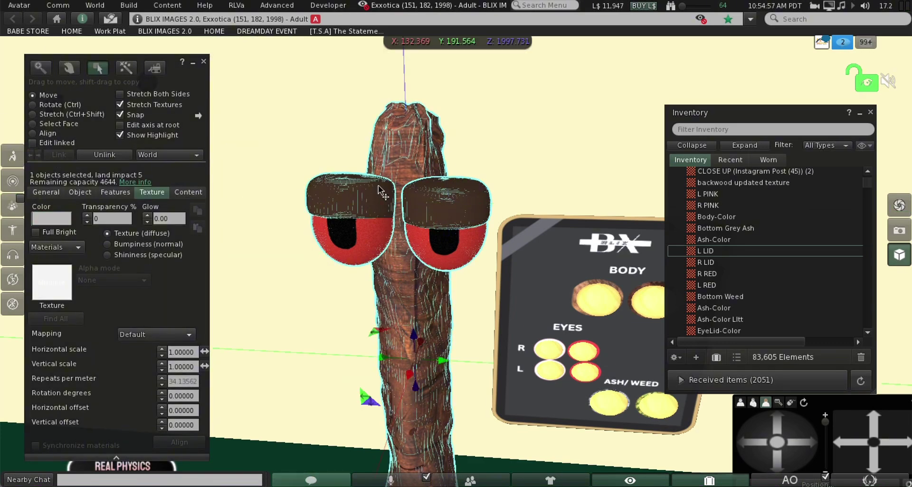
# Step: Allow next-owner Copy on the plush and rename it 'BLIX: BackWood Plush for Video'
pyautogui.press('alt')
pyautogui.scroll(-4, 55, 102)
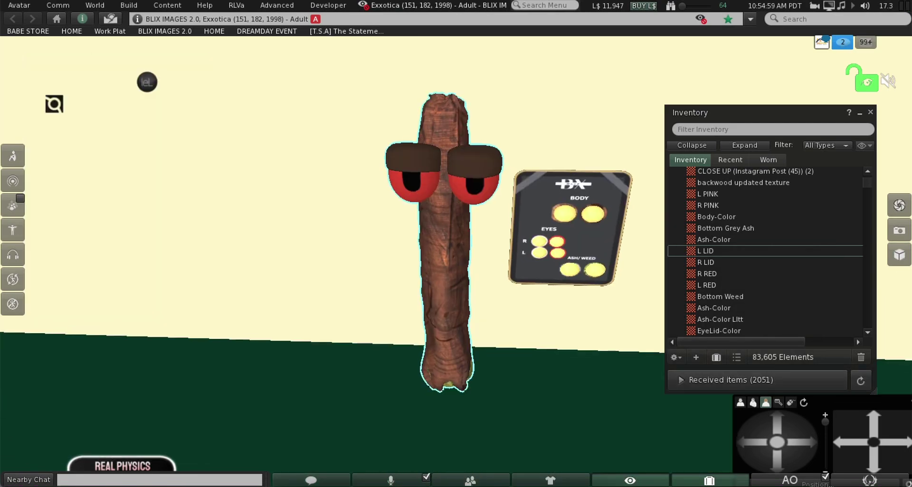
pyautogui.scroll(2, 54, 104)
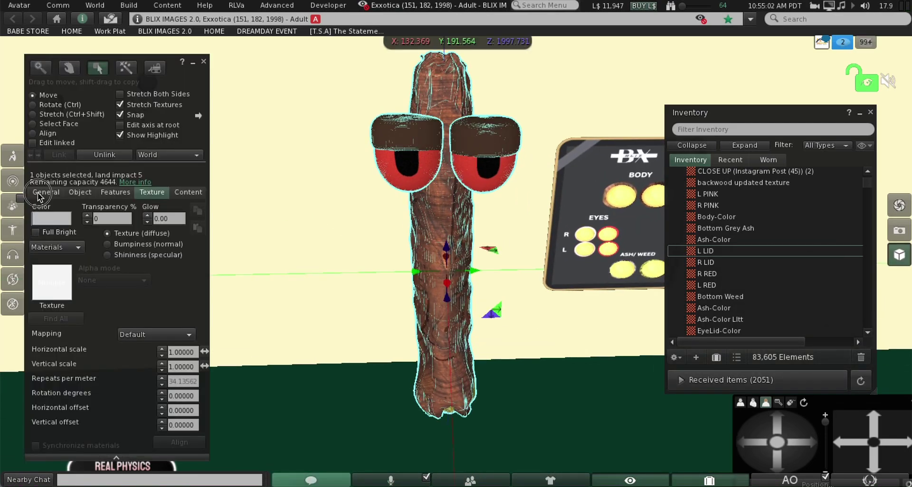
pyautogui.click(40, 194)
pyautogui.click(106, 438)
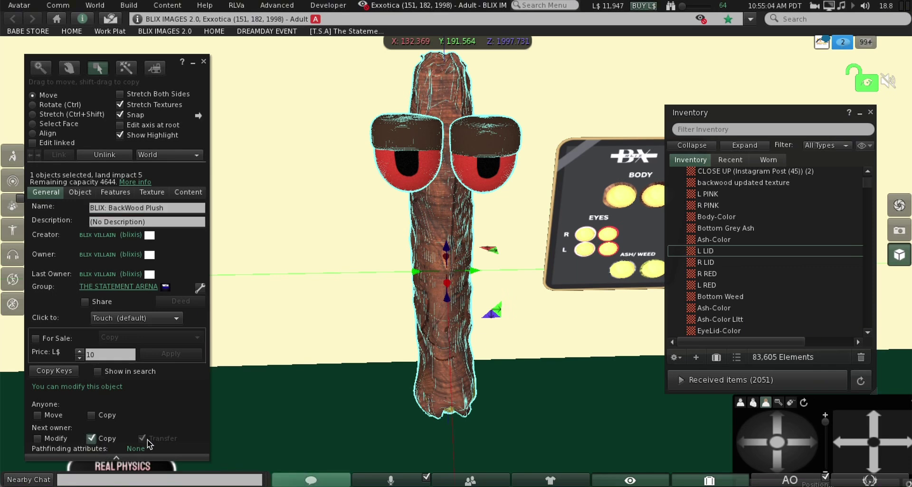
pyautogui.click(167, 208)
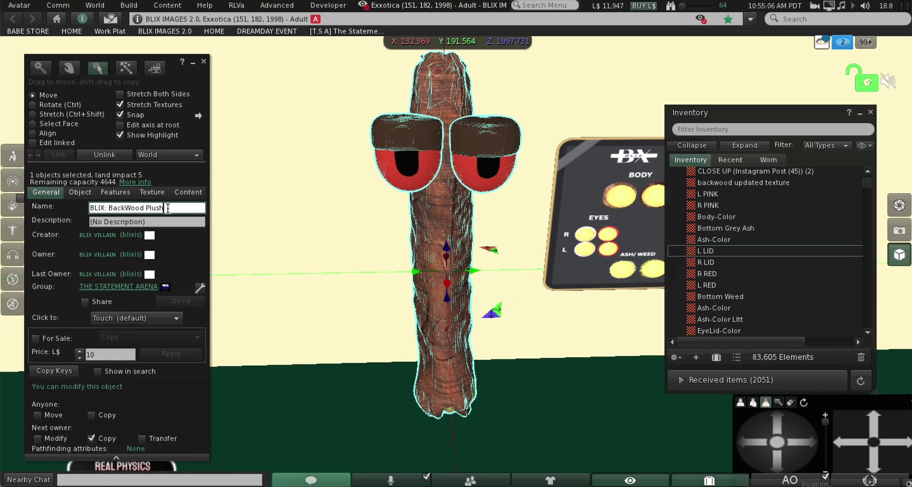
pyautogui.write('for Video')
# Step: Check the plush's Content tab and zoom the view in on the BX HUD
pyautogui.click(195, 194)
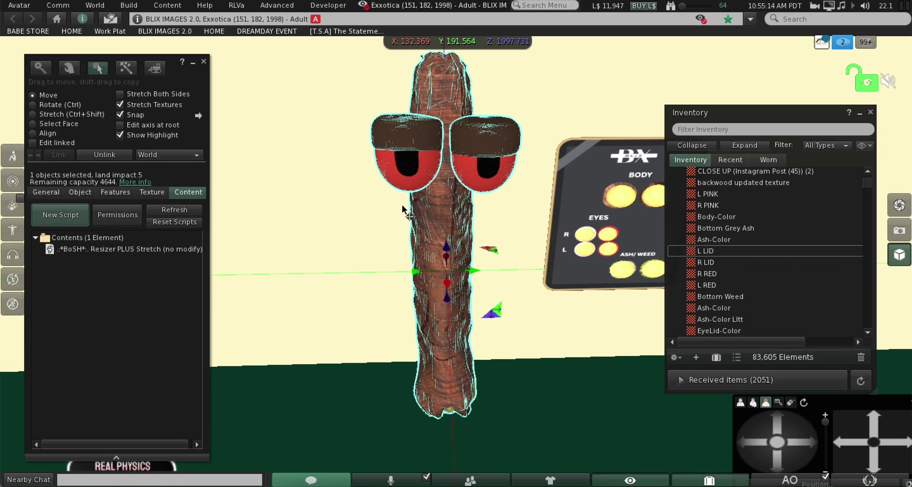
pyautogui.scroll(-2, 402, 204)
pyautogui.hotkey('ctrl', '1')
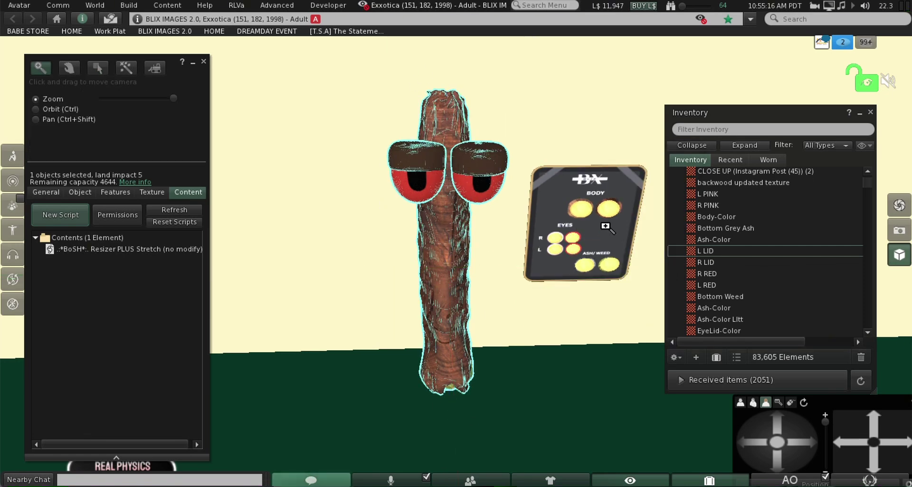
pyautogui.moveTo(603, 223); pyautogui.dragTo(603, 176)
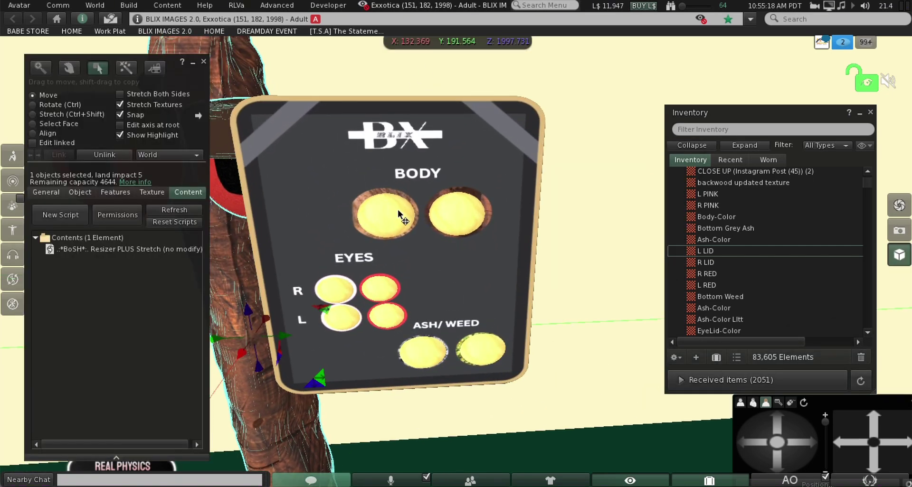
# Step: Select all eight round HUD buttons: both BODY buttons, the eye buttons and both ASH/WEED buttons
pyautogui.click(386, 212)
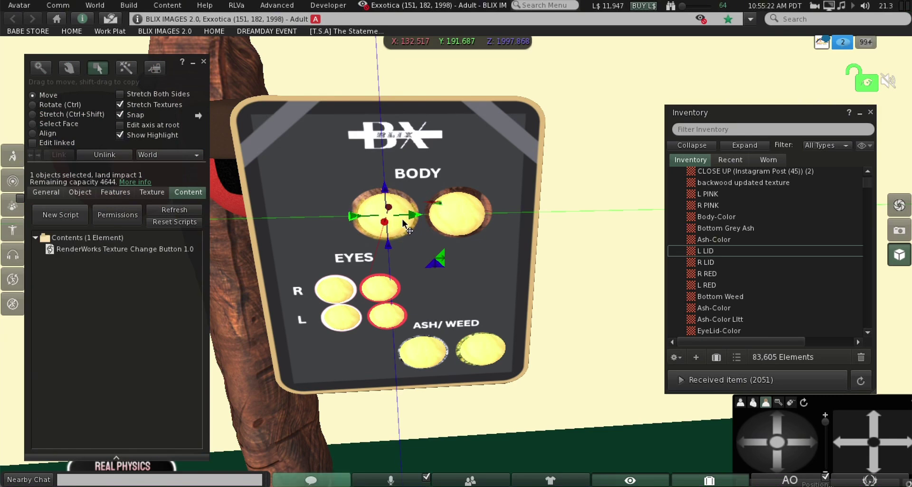
pyautogui.press('Escape')
pyautogui.hotkey('ctrl', '3')
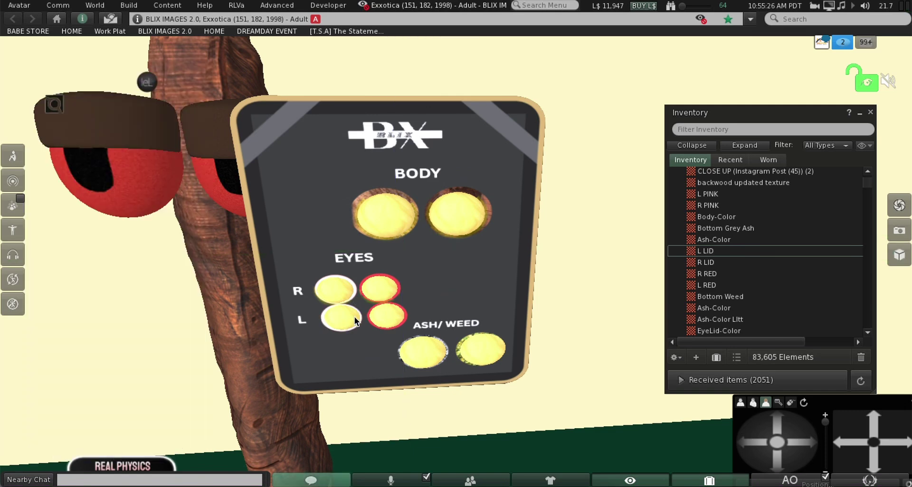
pyautogui.keyDown('shift'); pyautogui.click(425, 350); pyautogui.keyUp('shift')
pyautogui.keyDown('shift'); pyautogui.click(480, 351); pyautogui.keyUp('shift')
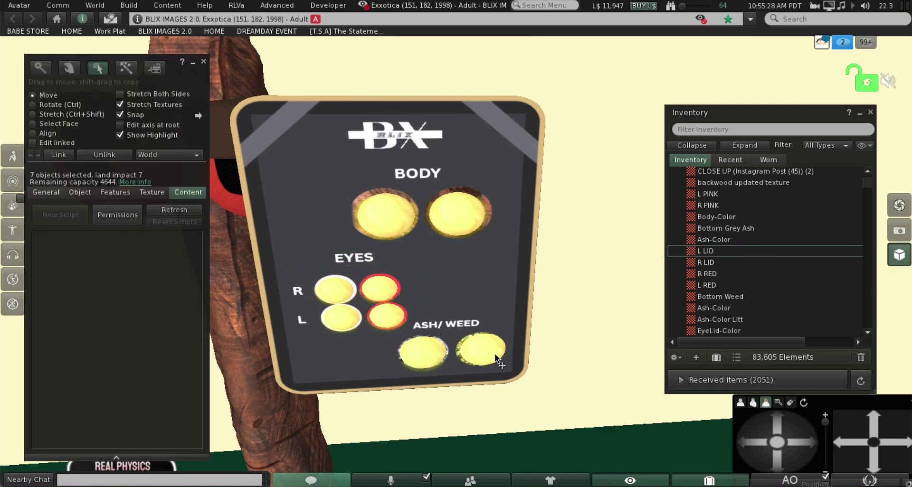
pyautogui.keyDown('shift'); pyautogui.click(380, 223); pyautogui.keyUp('shift')
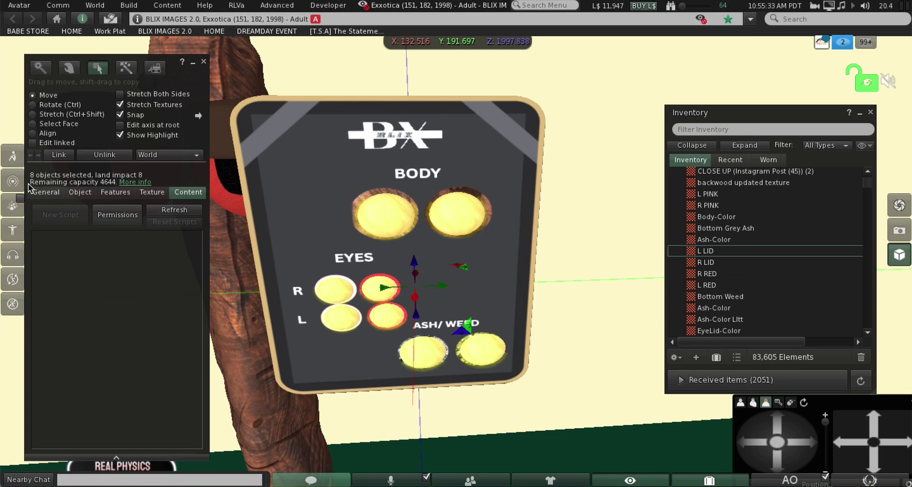
# Step: Give the eight HUD buttons a Transparent texture and add the HUD frame to the selection
pyautogui.click(150, 196)
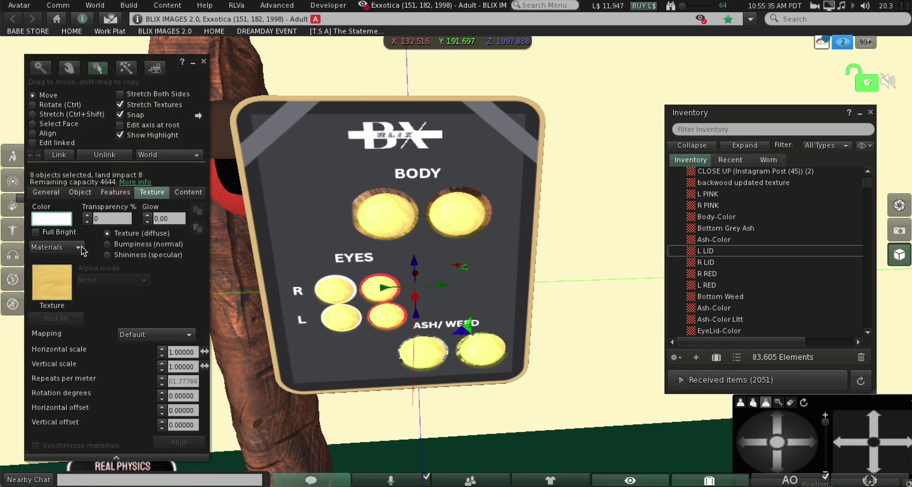
pyautogui.click(49, 290)
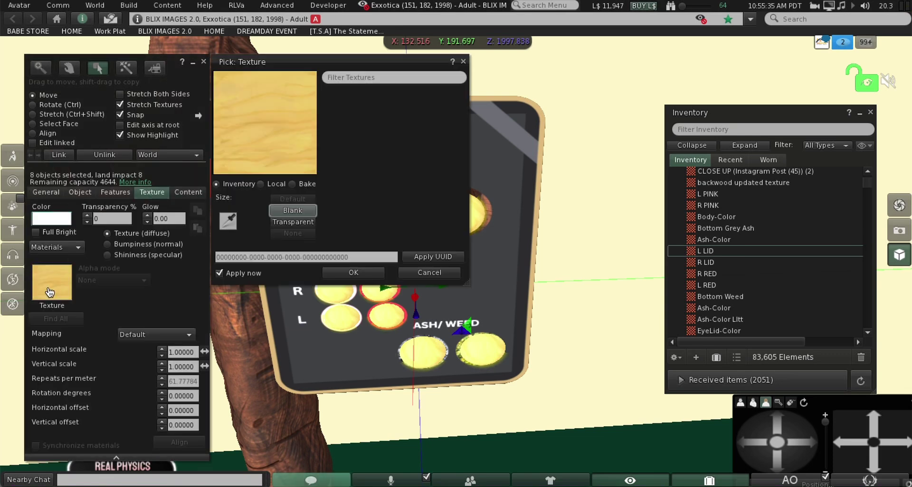
pyautogui.click(289, 223)
pyautogui.click(344, 273)
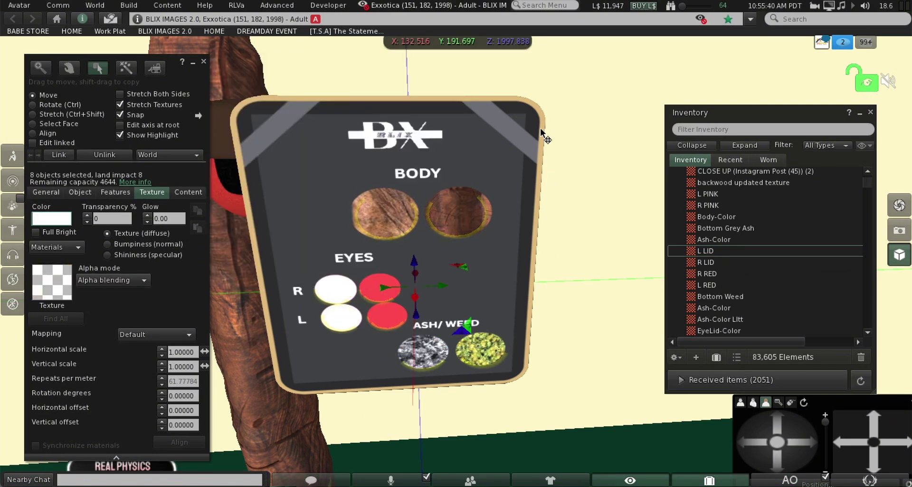
pyautogui.keyDown('shift'); pyautogui.click(529, 116); pyautogui.keyUp('shift')
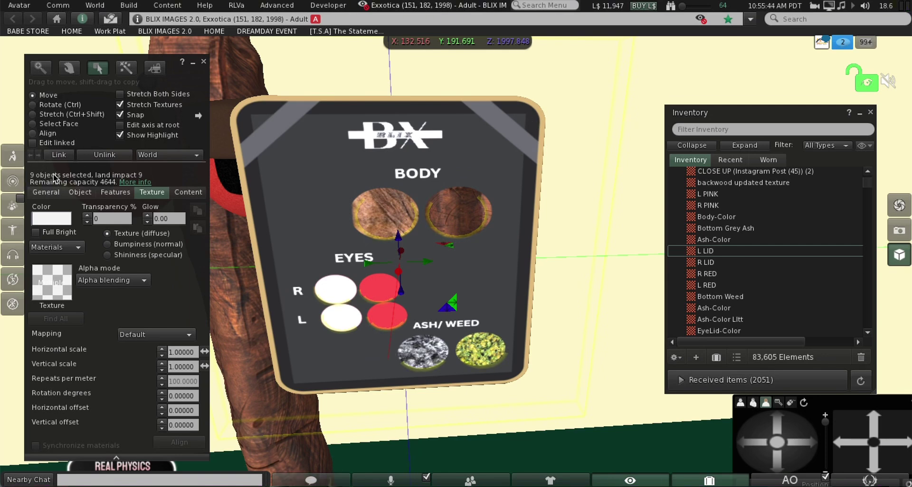
# Step: Link the buttons and frame, rename the object 'Backwood HUD for Video', and allow next-owner Copy
pyautogui.click(58, 155)
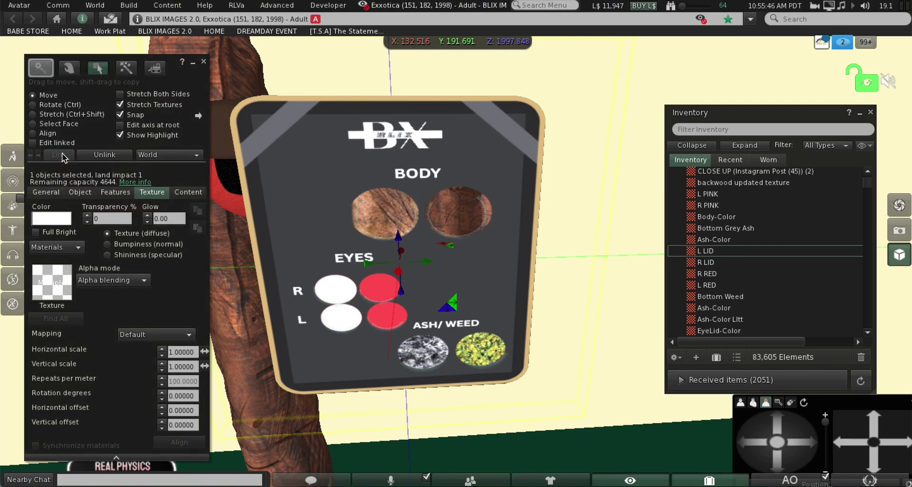
pyautogui.click(48, 192)
pyautogui.click(147, 208)
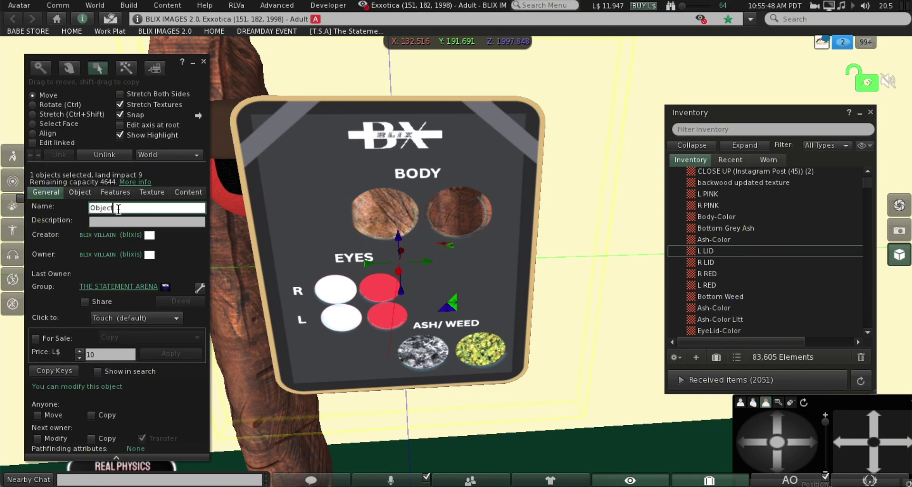
pyautogui.write('Backwood HUD for Video')
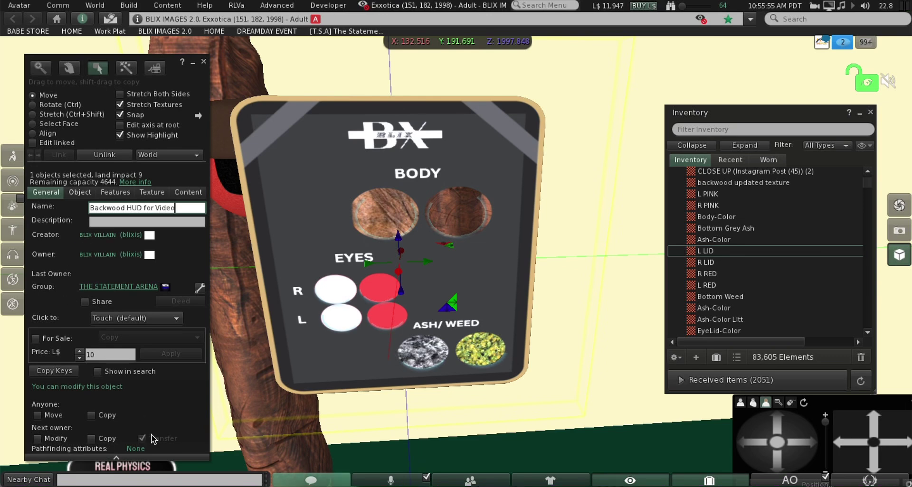
pyautogui.click(91, 439)
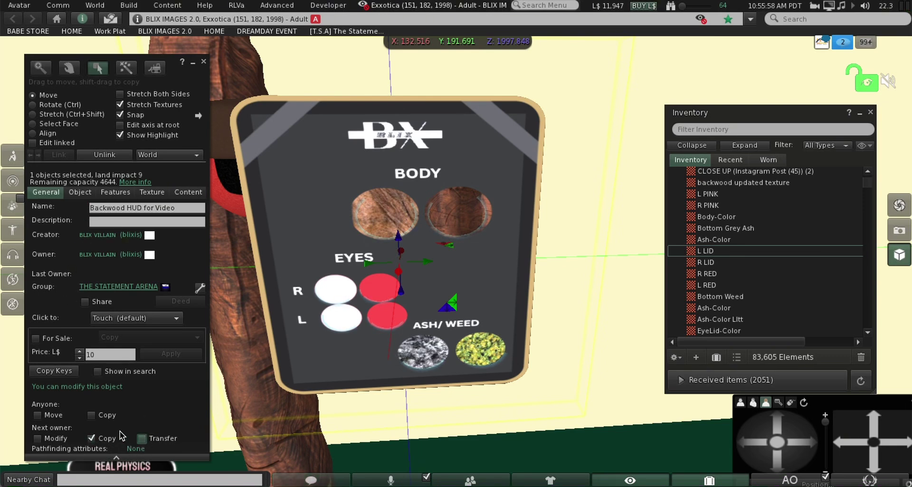
pyautogui.click(172, 196)
# Step: Filter inventory for 'resizer' and drop the *BoSH* Resizer PLUS Stretch script into the HUD's contents
pyautogui.click(735, 126)
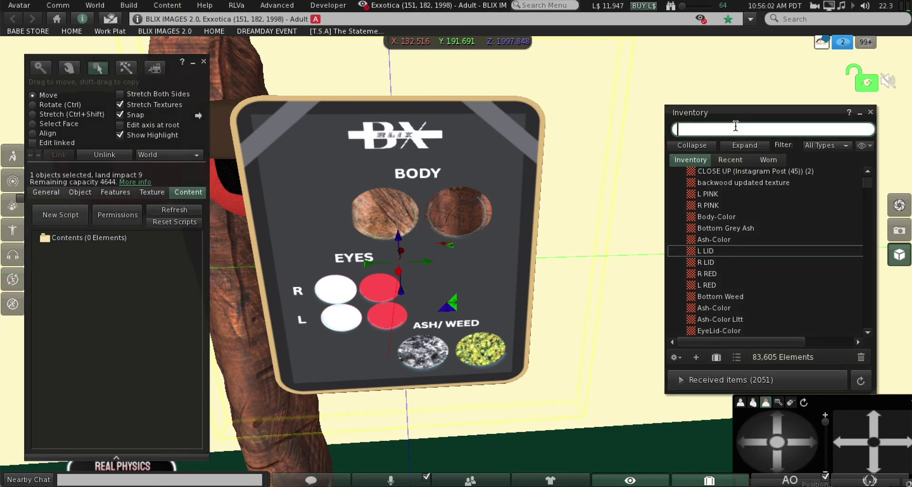
pyautogui.write('resizer')
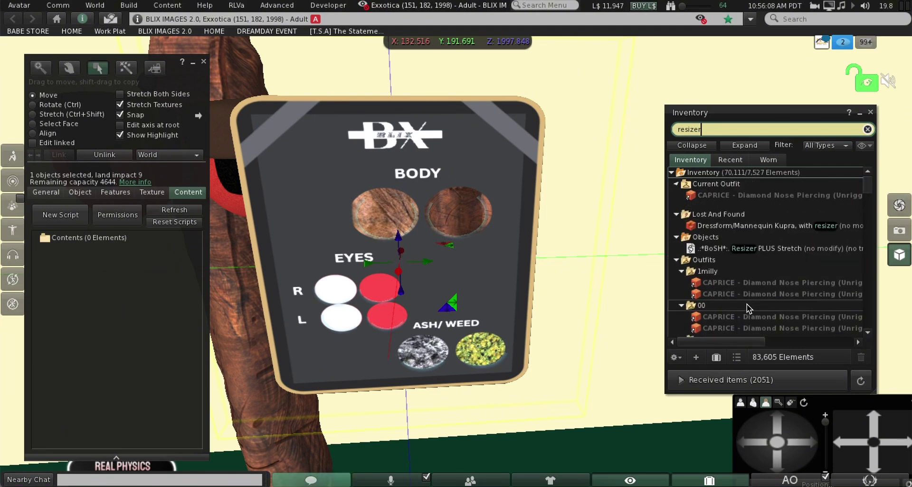
pyautogui.scroll(-10, 748, 308)
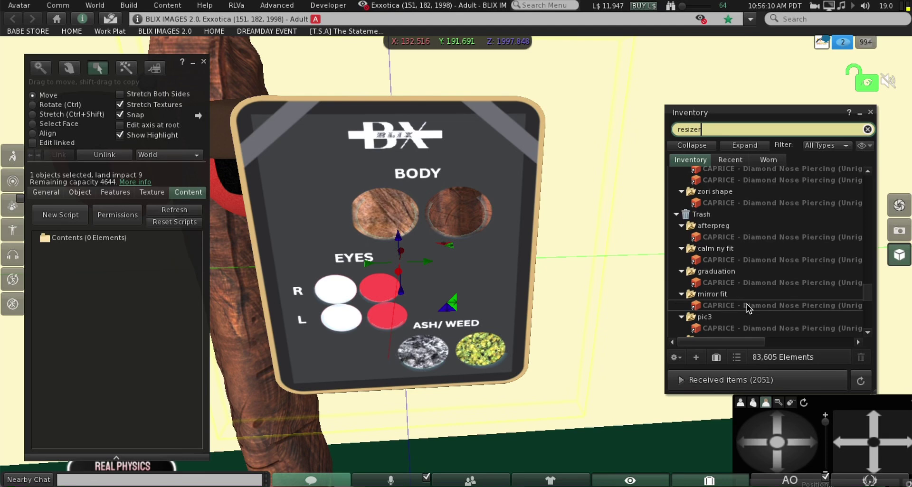
pyautogui.moveTo(753, 275); pyautogui.dragTo(138, 292)
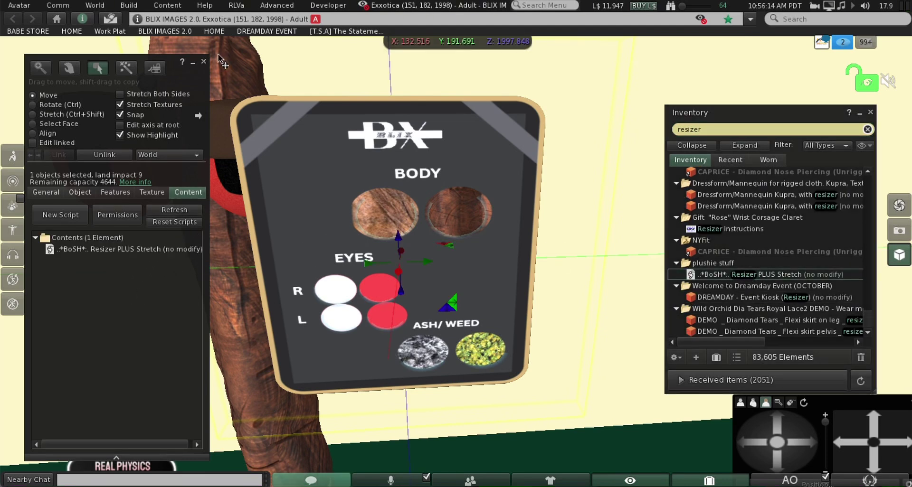
pyautogui.click(204, 63)
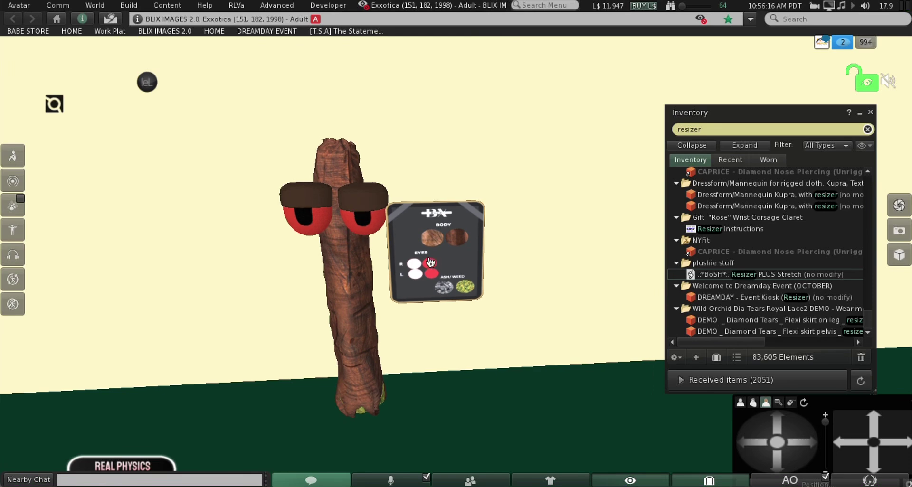
# Step: Take the HUD into inventory and wear it from Recent items at HUD Center 2
pyautogui.rightClick(434, 261)
pyautogui.click(478, 213)
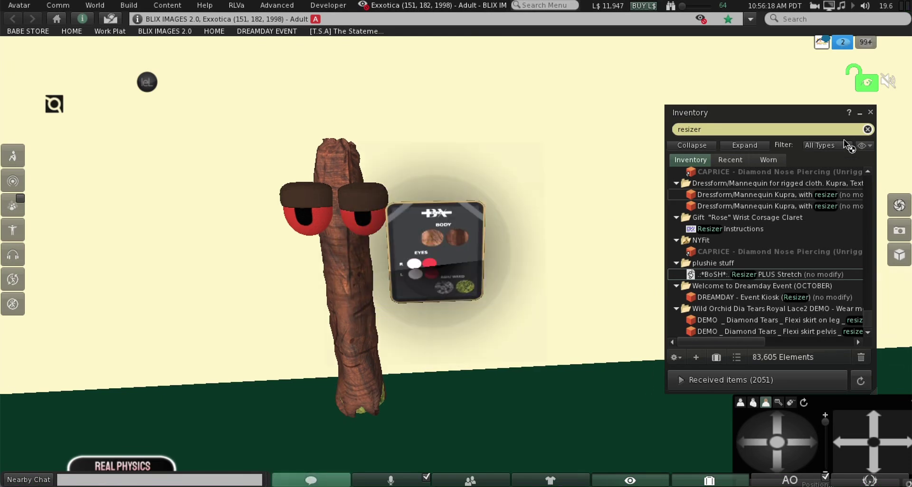
pyautogui.click(863, 129)
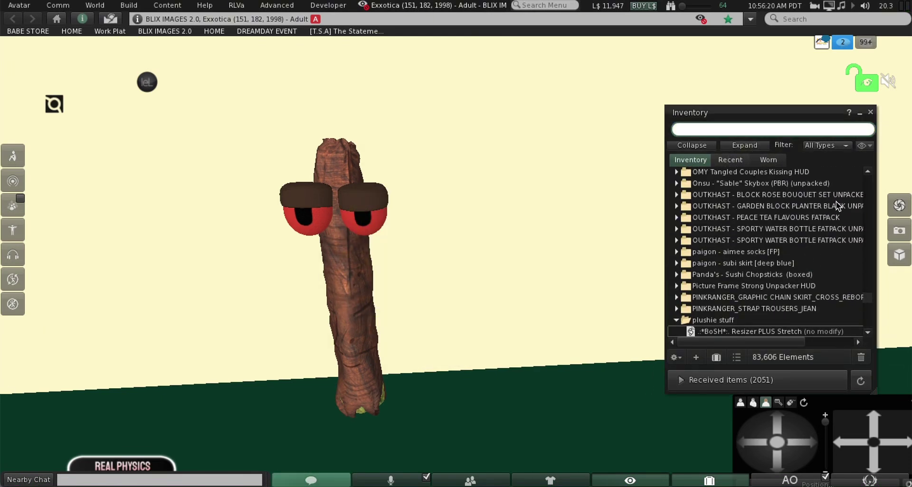
pyautogui.click(730, 159)
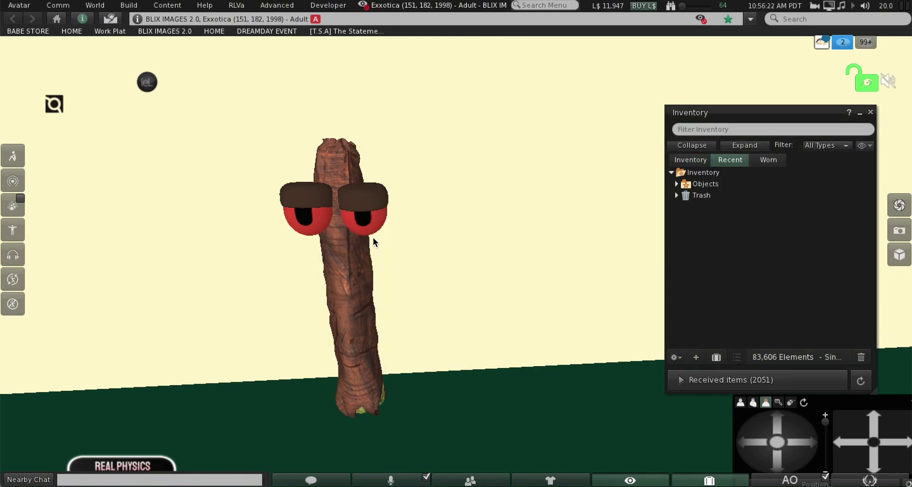
pyautogui.click(677, 184)
pyautogui.rightClick(699, 195)
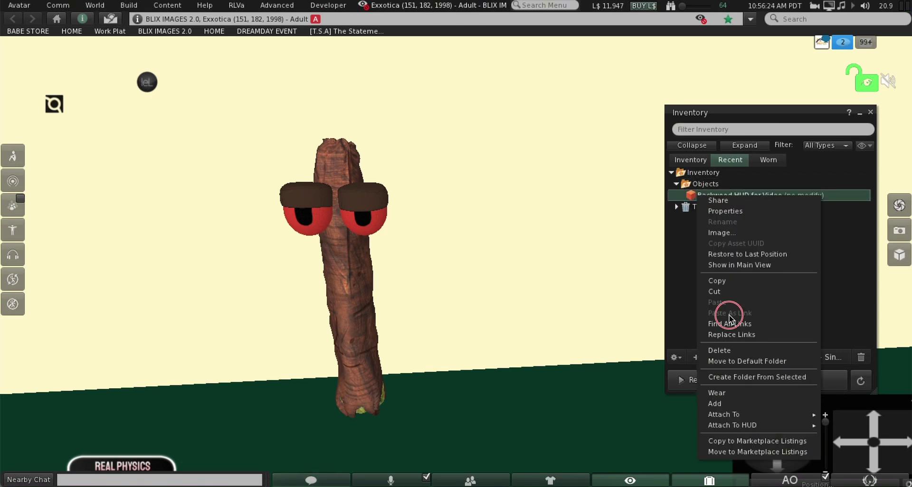
pyautogui.moveTo(732, 426)
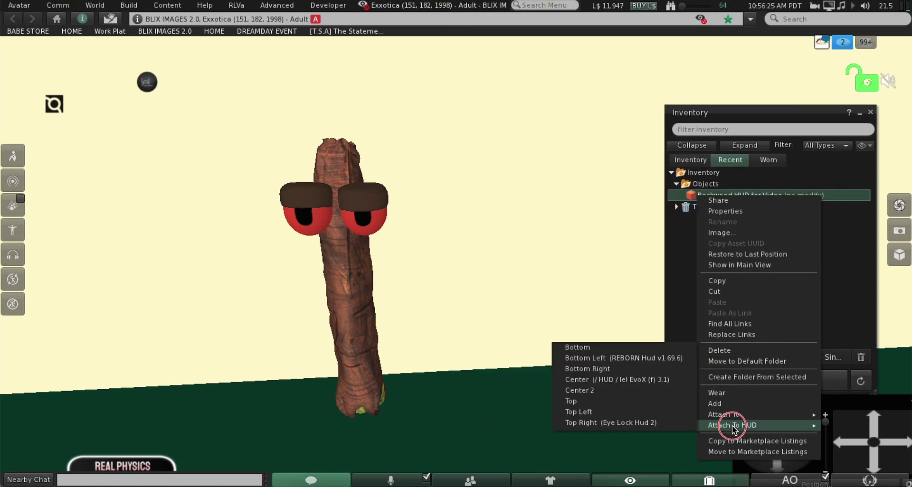
pyautogui.click(592, 388)
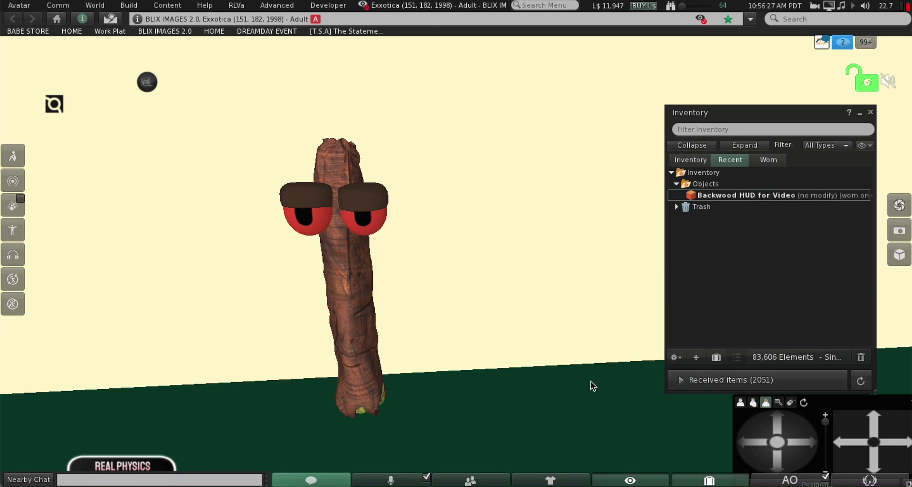
# Step: Edit the worn HUD, shifting and rotating it so its button face shows on screen
pyautogui.click(730, 112)
pyautogui.moveTo(697, 112); pyautogui.dragTo(134, 163)
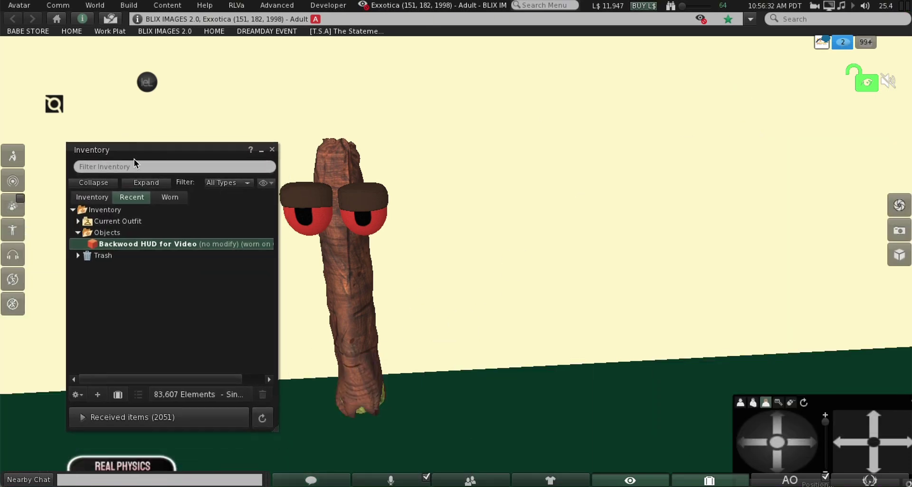
pyautogui.rightClick(134, 247)
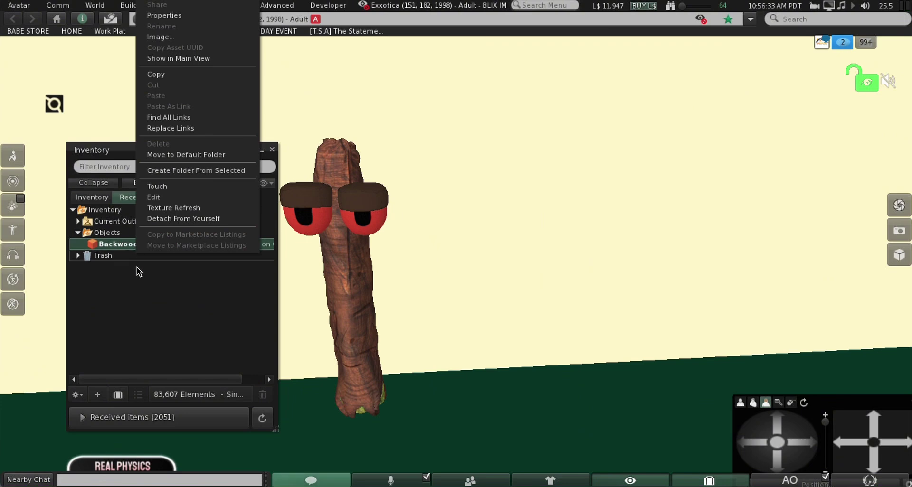
pyautogui.click(157, 201)
pyautogui.moveTo(495, 253); pyautogui.dragTo(457, 205)
pyautogui.press('ctrl')
pyautogui.press('Escape')
# Step: Enlarge the HUD with the resizer's Stretch XYZ option, applying +10% thirteen times
pyautogui.click(489, 217)
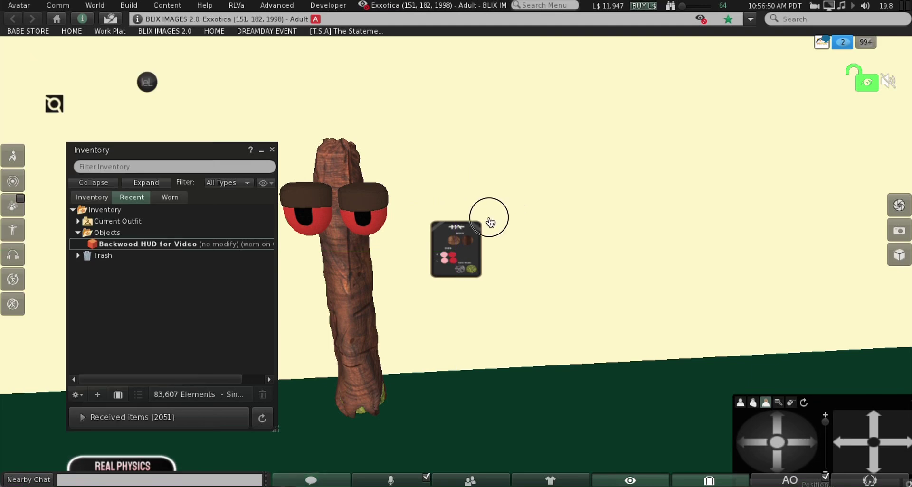
pyautogui.click(713, 153)
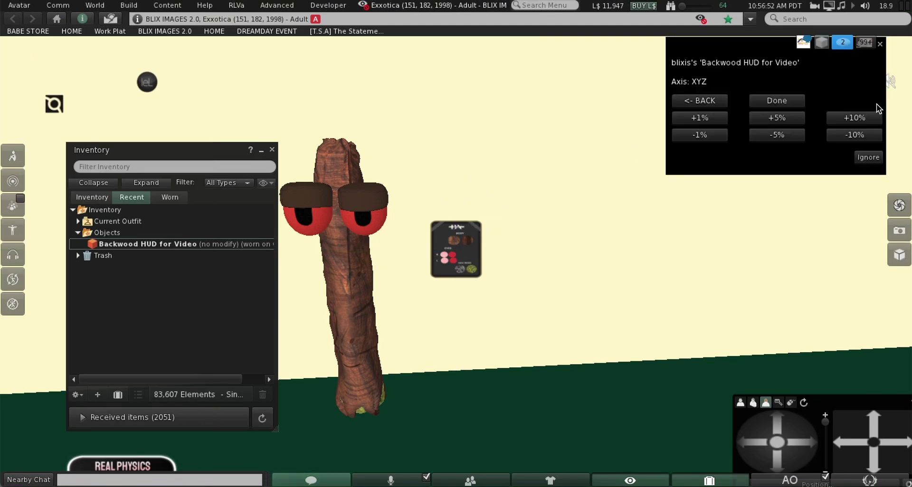
pyautogui.click(854, 119)
pyautogui.click(855, 119)
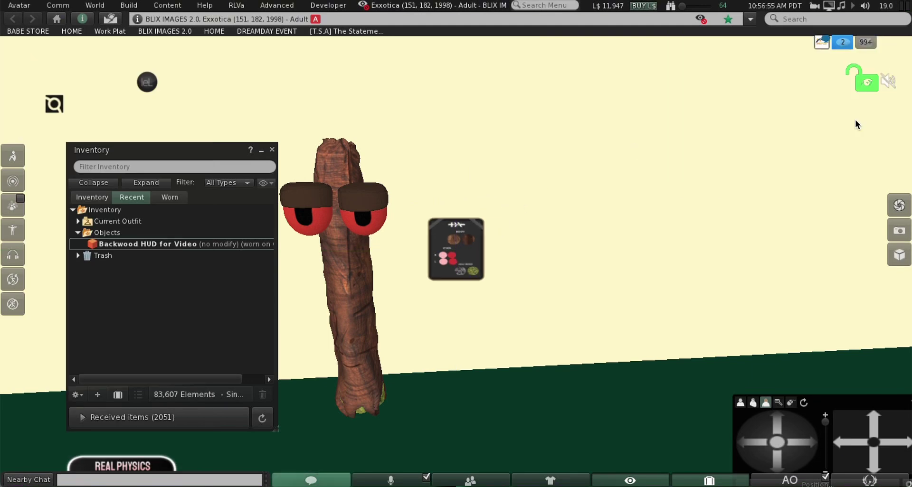
pyautogui.click(855, 118)
pyautogui.click(855, 120)
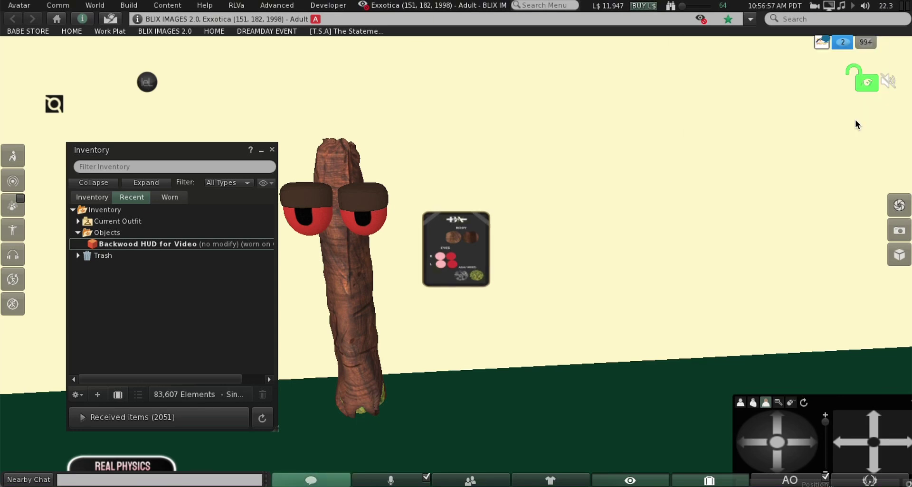
pyautogui.click(855, 119)
pyautogui.click(854, 119)
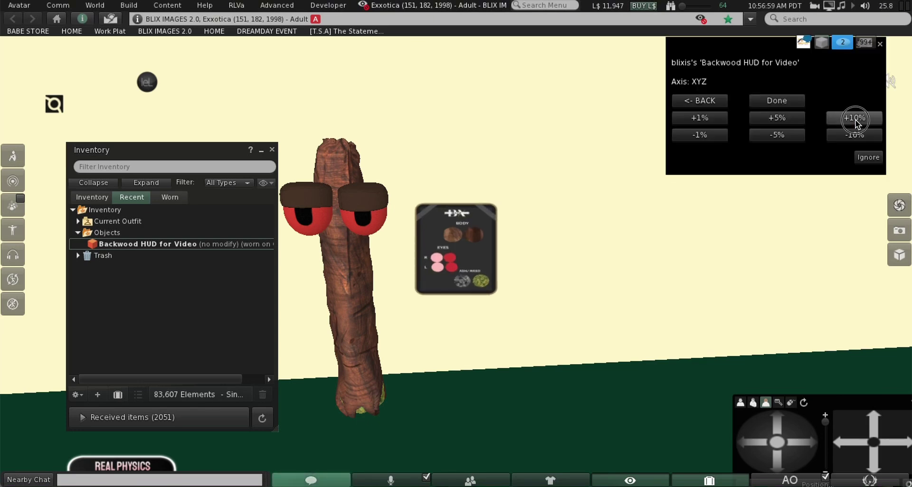
pyautogui.click(854, 118)
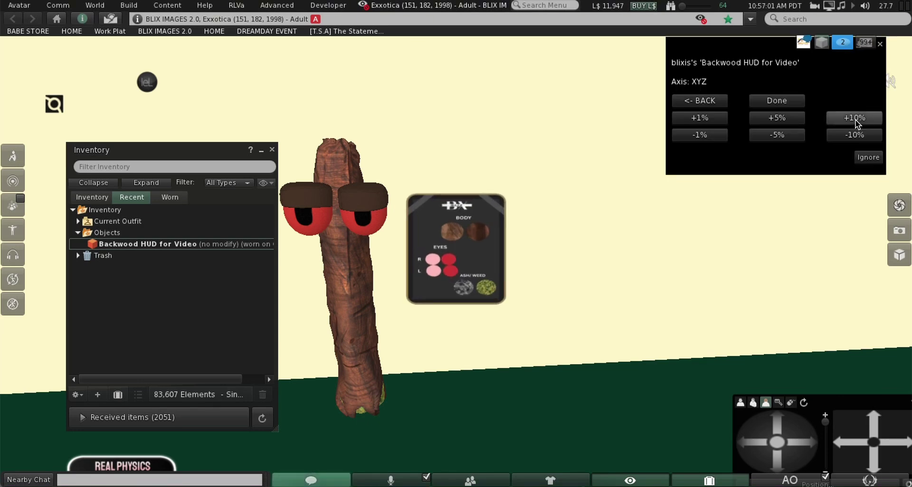
pyautogui.click(854, 118)
pyautogui.click(855, 118)
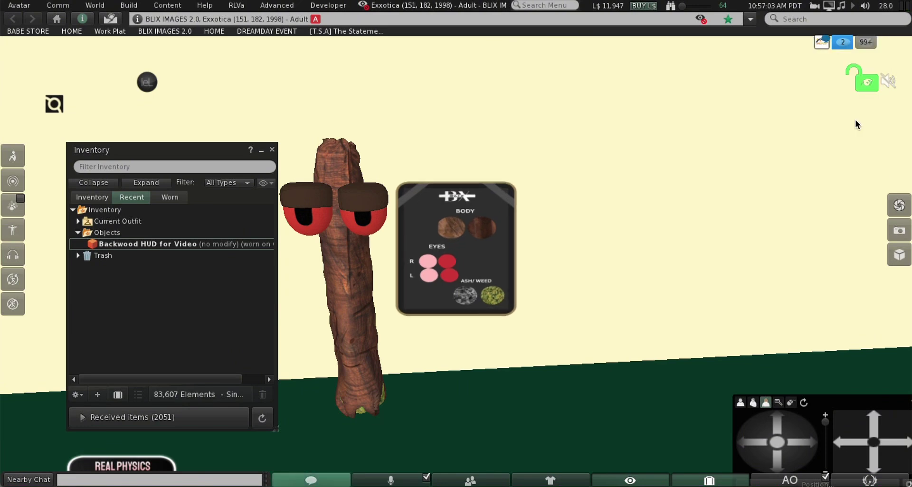
pyautogui.click(855, 118)
pyautogui.click(855, 118)
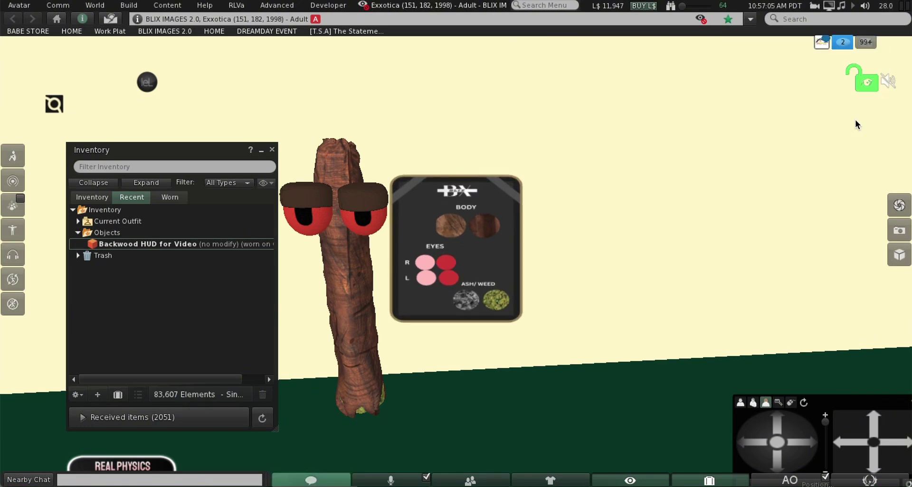
pyautogui.click(855, 118)
pyautogui.click(855, 119)
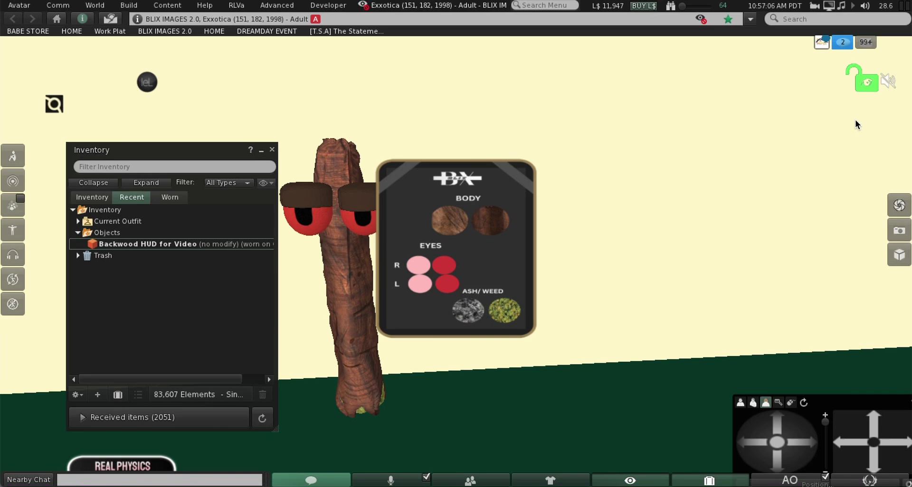
# Step: Move the enlarged HUD toward the right side of the screen
pyautogui.rightClick(496, 246)
pyautogui.click(520, 264)
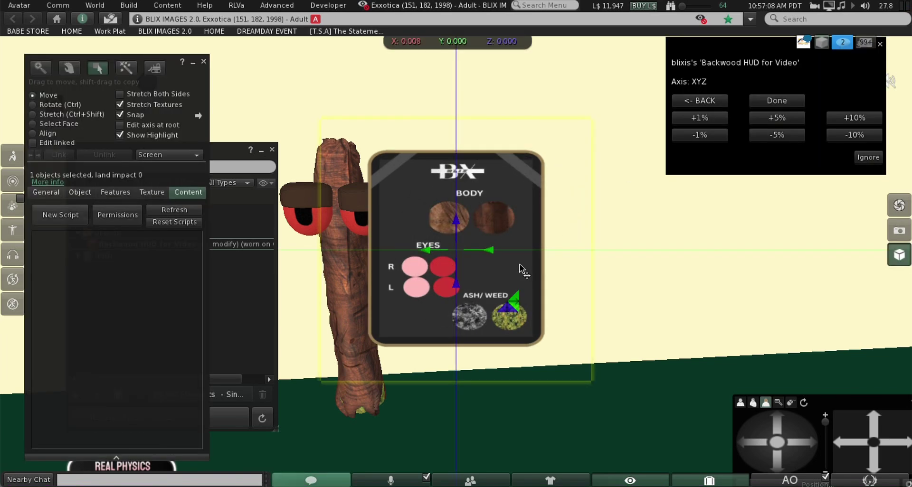
pyautogui.moveTo(522, 250); pyautogui.dragTo(751, 250)
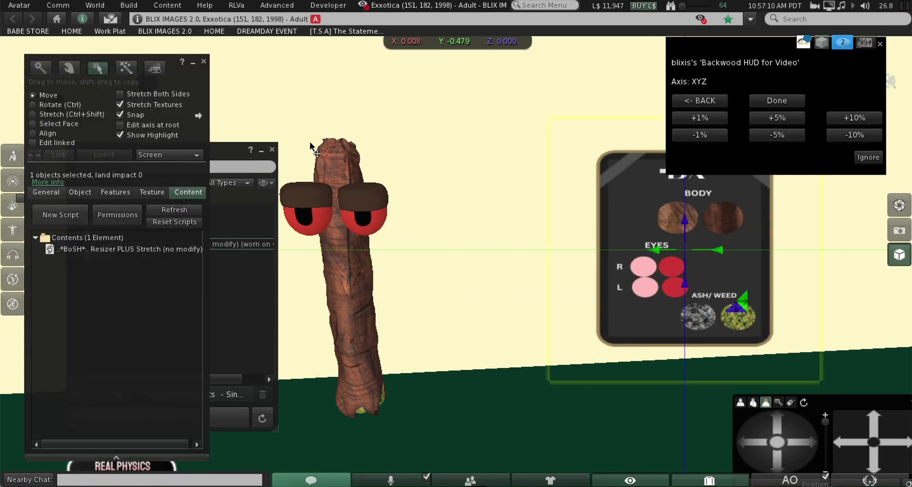
pyautogui.click(203, 62)
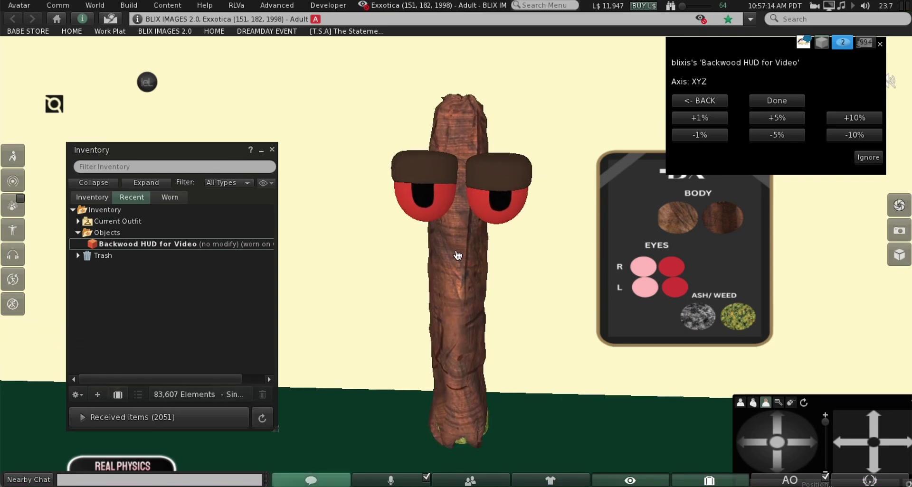
# Step: Close the resizer menu and try the BODY swatches to swap the plush's wood texture
pyautogui.click(879, 43)
pyautogui.click(729, 226)
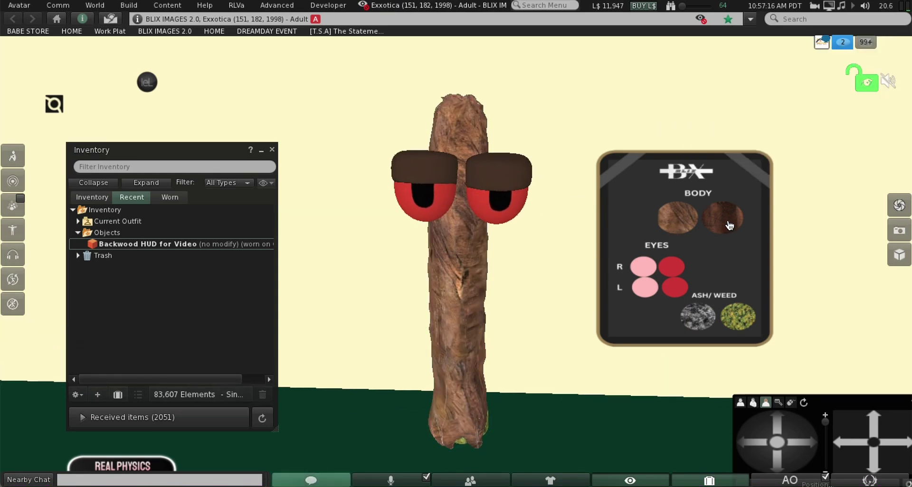
pyautogui.click(710, 226)
pyautogui.click(677, 223)
pyautogui.click(731, 223)
# Step: Test the EYES swatches (pink, back to red) and ASH/WEED tip swatches, ending on ash
pyautogui.click(644, 290)
pyautogui.click(671, 266)
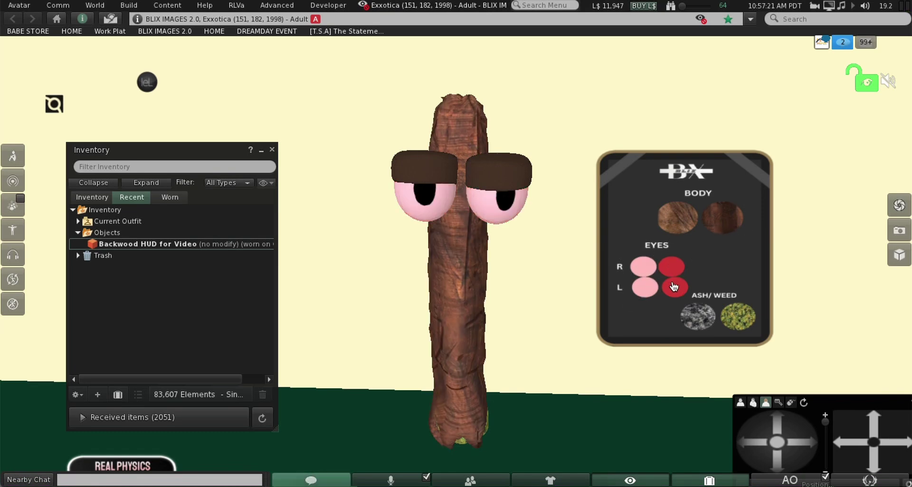
pyautogui.click(673, 286)
pyautogui.click(698, 316)
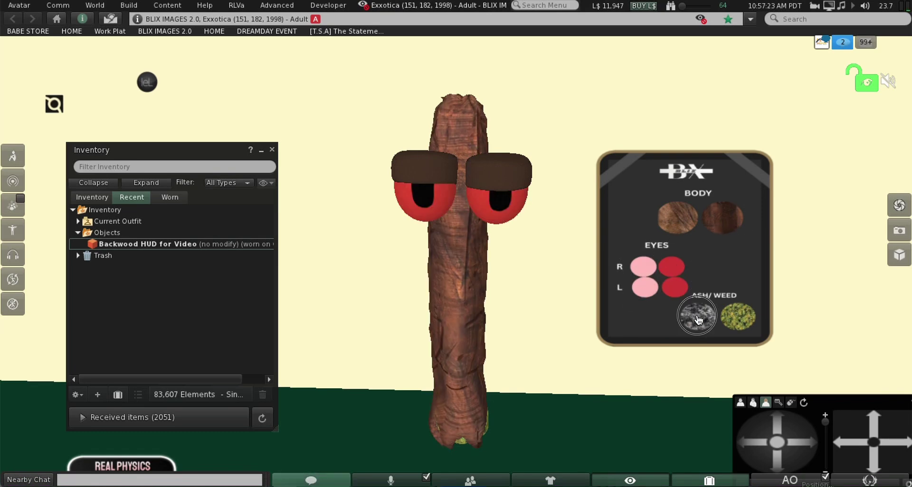
pyautogui.click(708, 320)
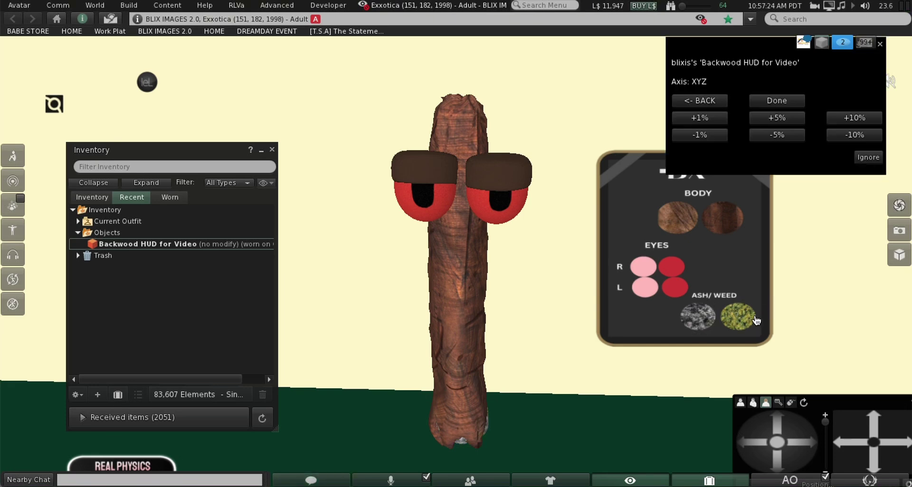
pyautogui.click(753, 319)
pyautogui.click(691, 321)
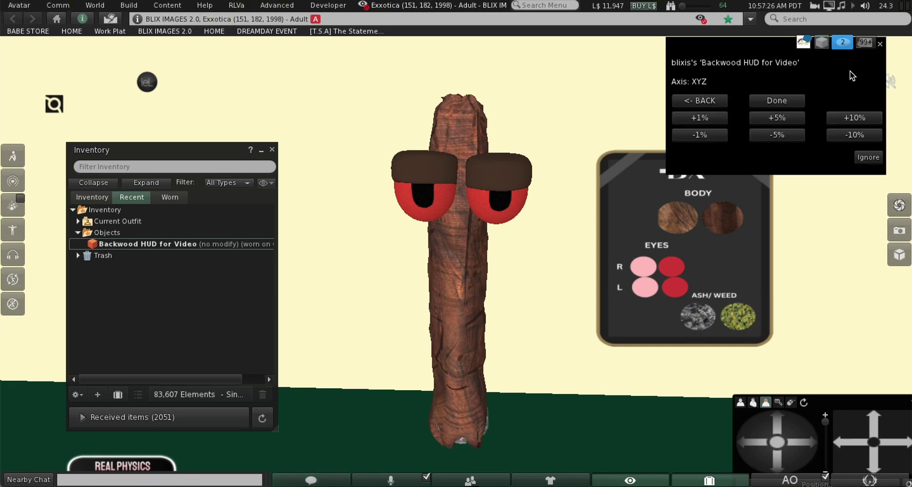
pyautogui.click(879, 46)
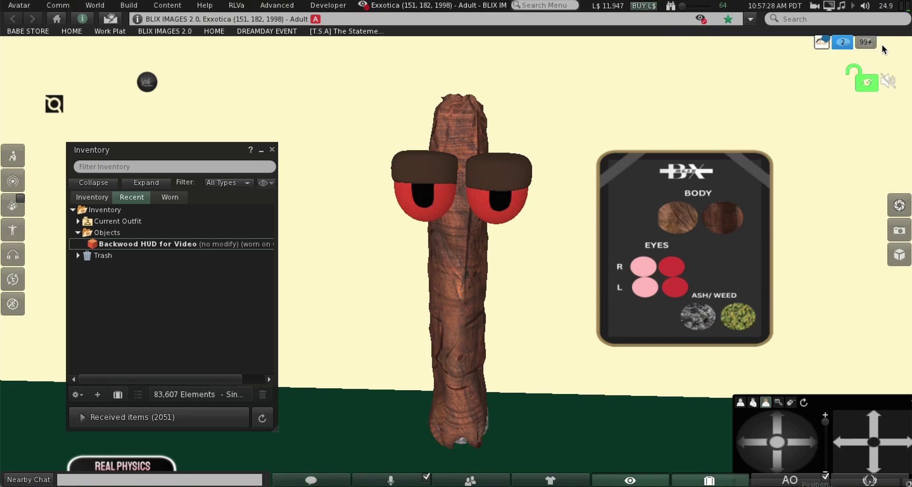